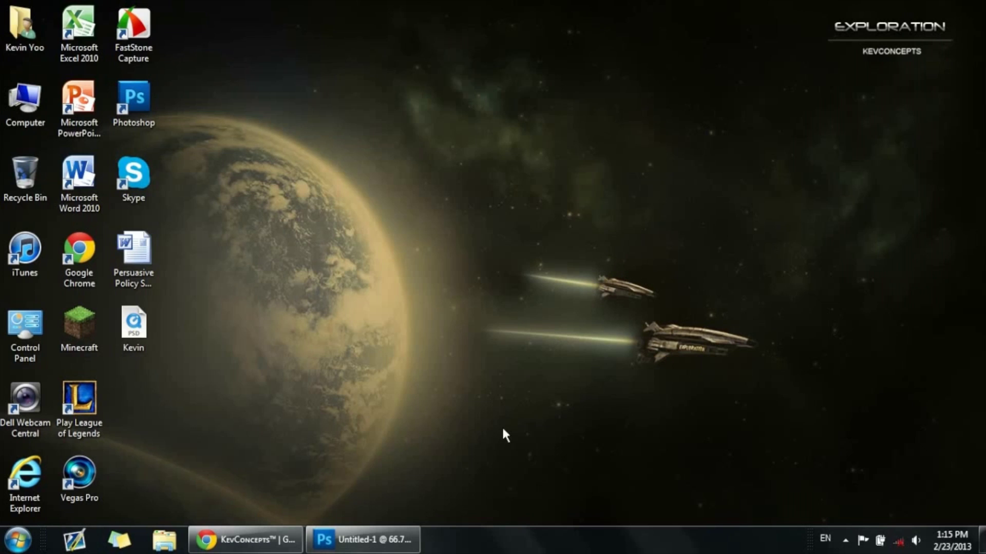
Switch to Chrome to view the ribbon logo on the KevConcepts YouTube channel and switch back to Photoshop
right_click(430, 178)
left_click(495, 236)
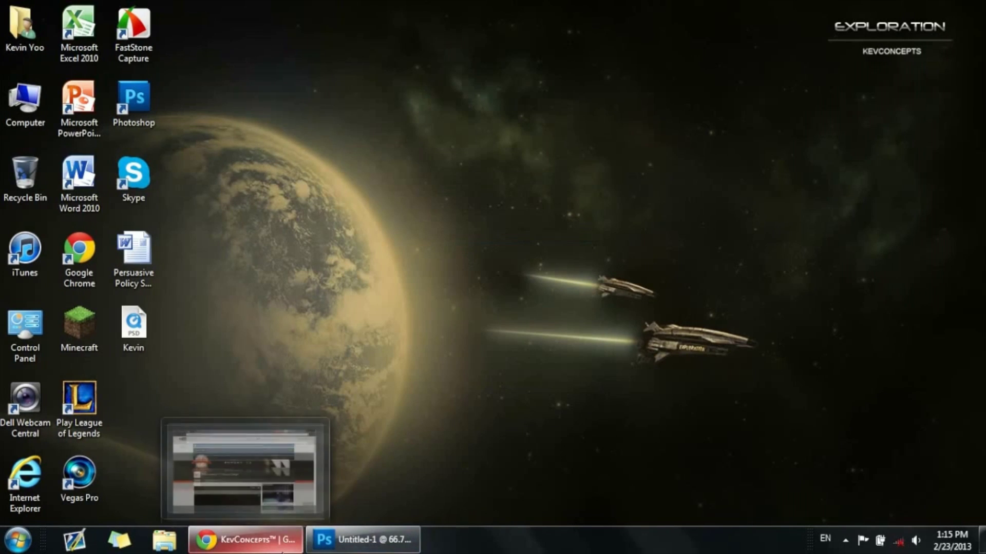
left_click(267, 540)
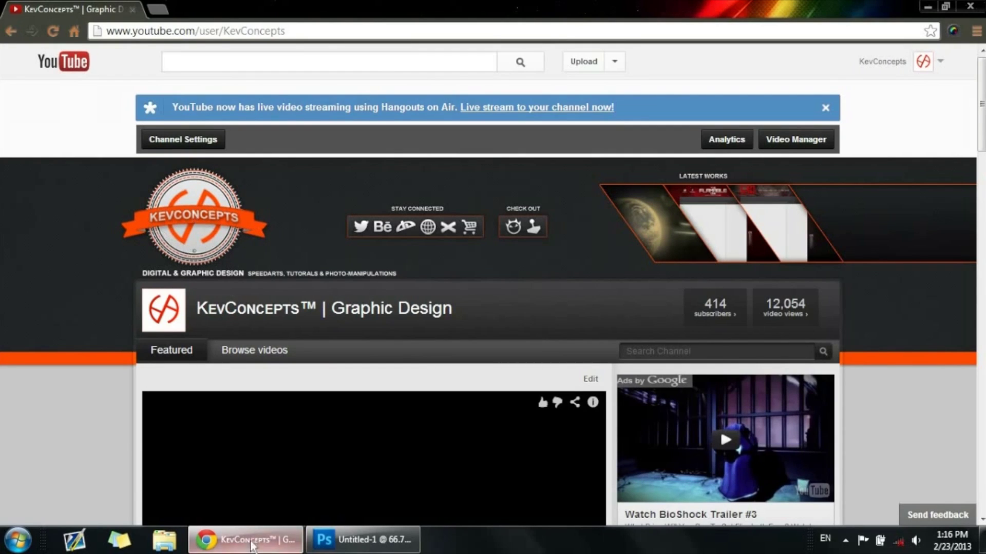
left_click(362, 540)
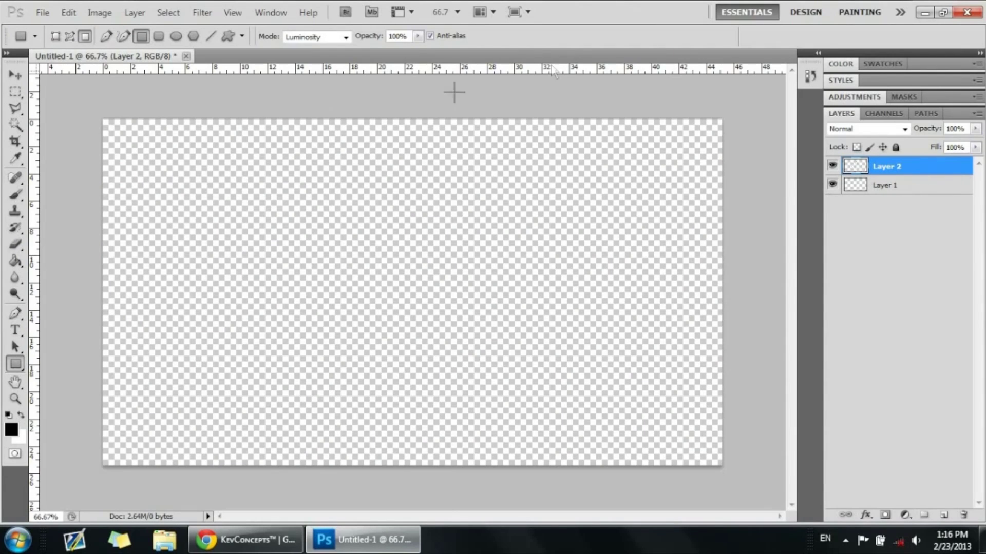
left_click(15, 75)
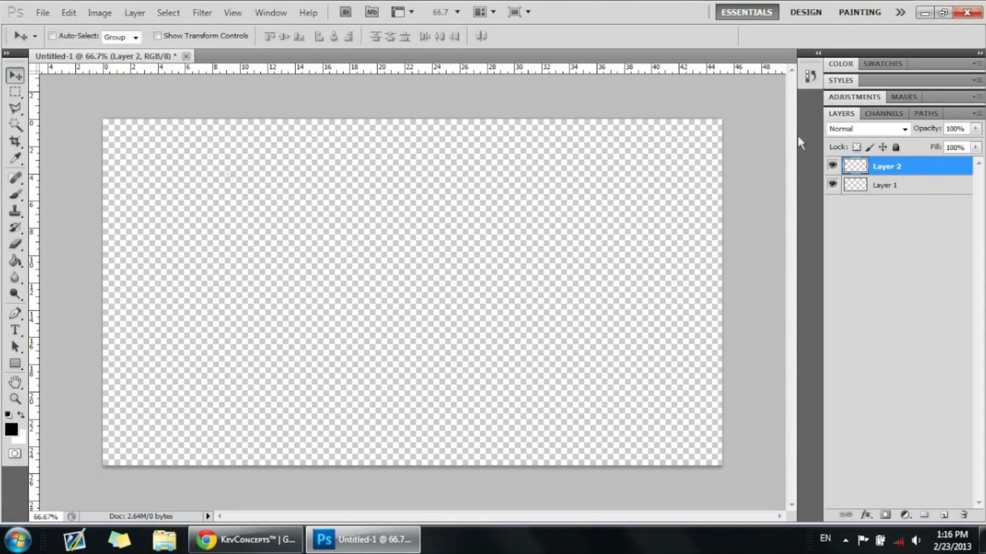
left_click(915, 183)
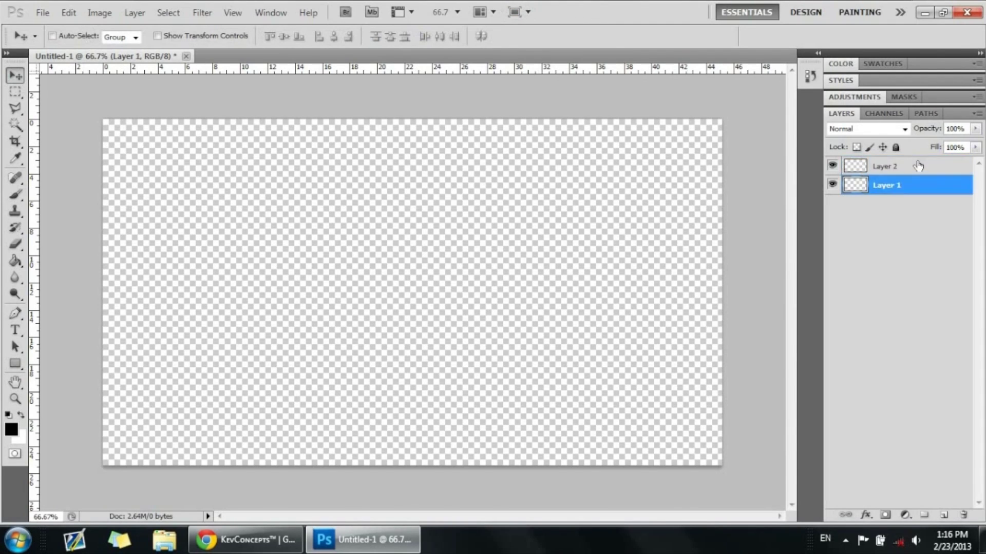
left_click(910, 168)
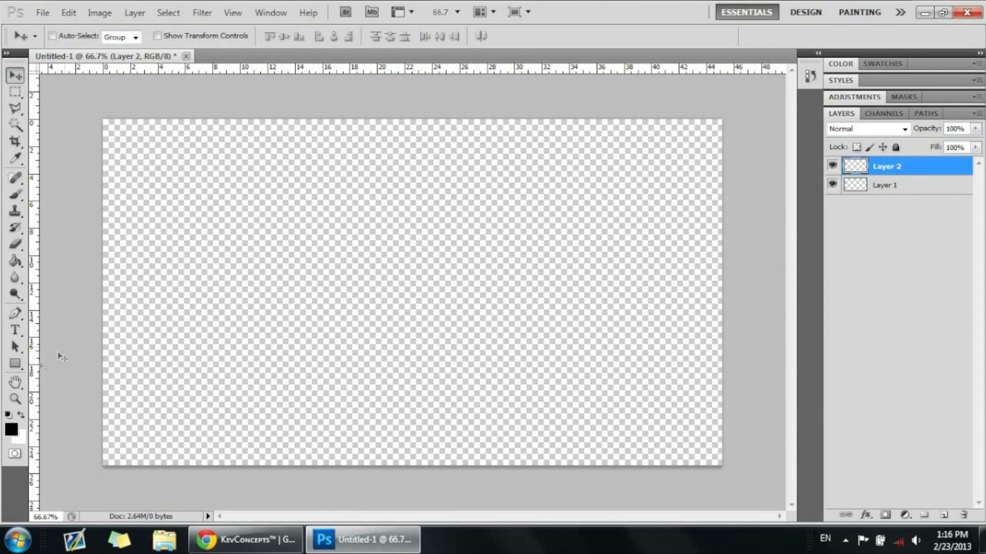
Check the orange ribbon banner across the channel logo in Chrome and return to the Photoshop document
left_click(243, 540)
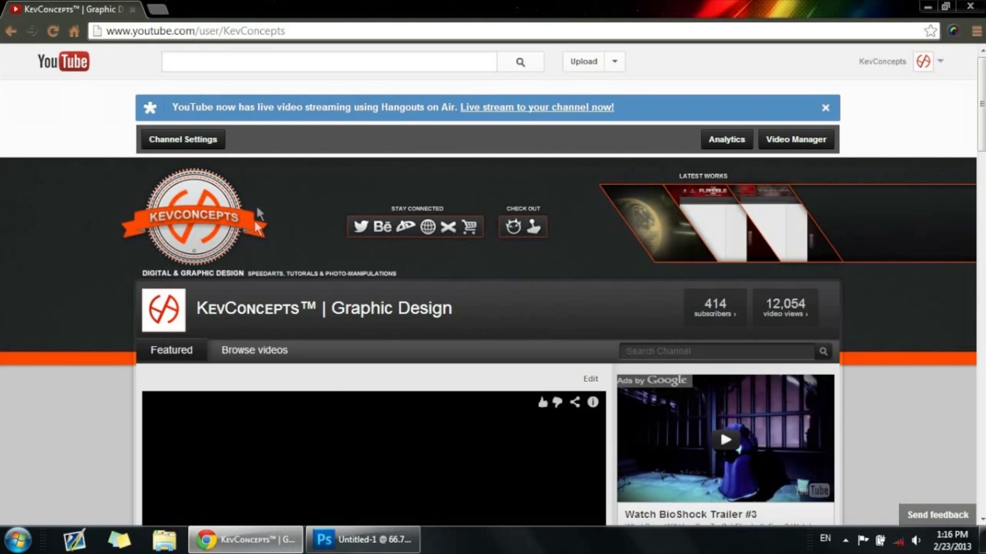
left_click(362, 540)
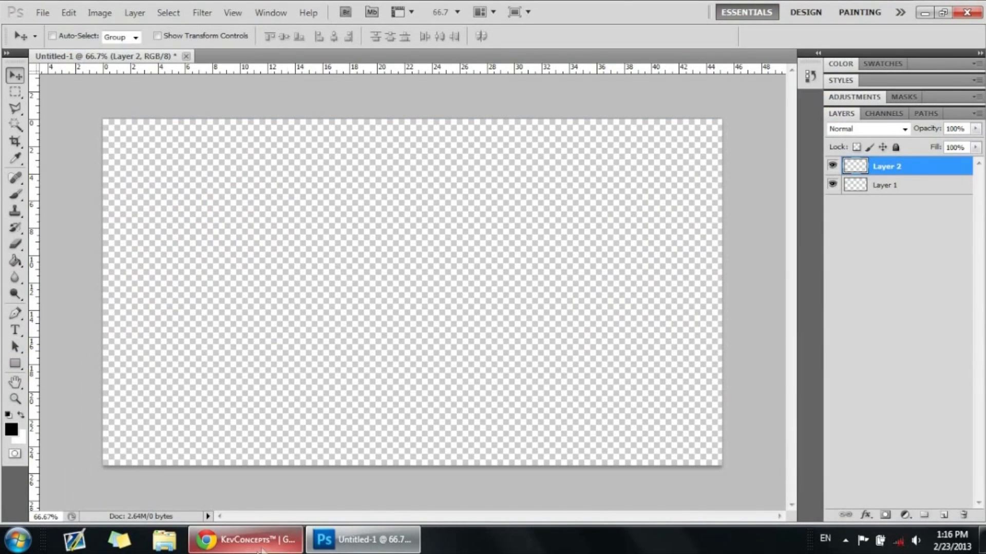
Make Layer 1 the active layer and activate the Rectangle tool for drawing on it
left_click(899, 187)
left_click(908, 168)
left_click(906, 186)
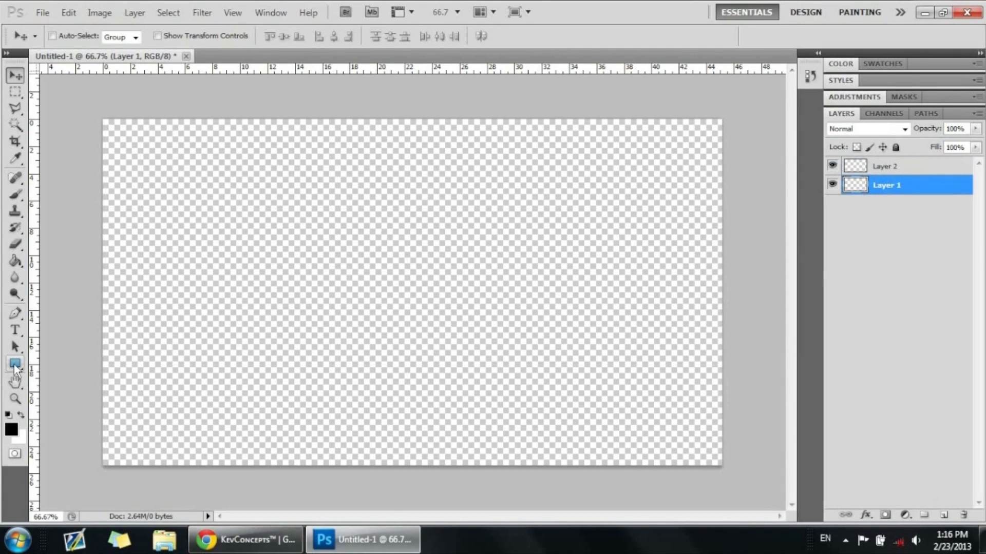
left_click_drag(16, 366, 68, 362)
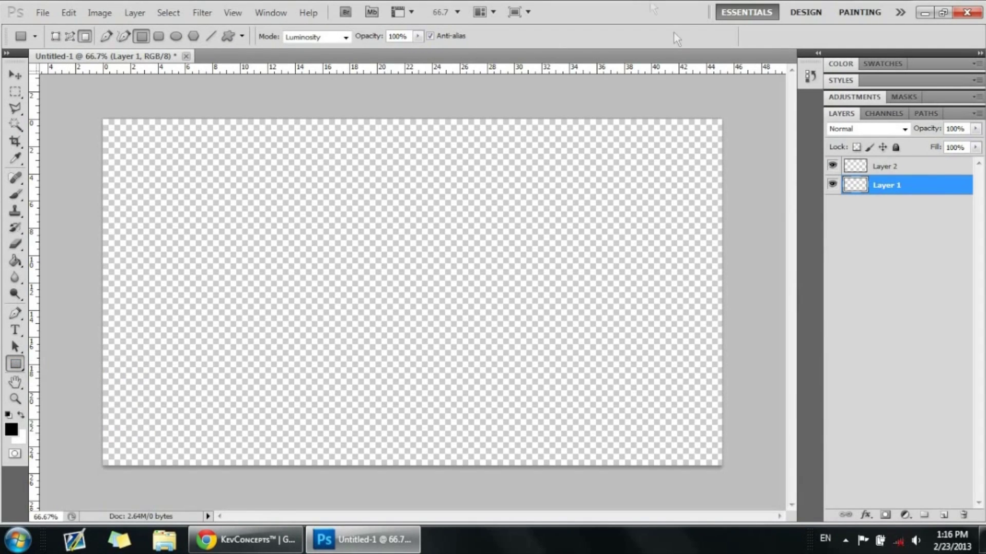
Set the foreground color to bright blue 0084ff
left_click(11, 430)
left_click_drag(574, 174, 519, 169)
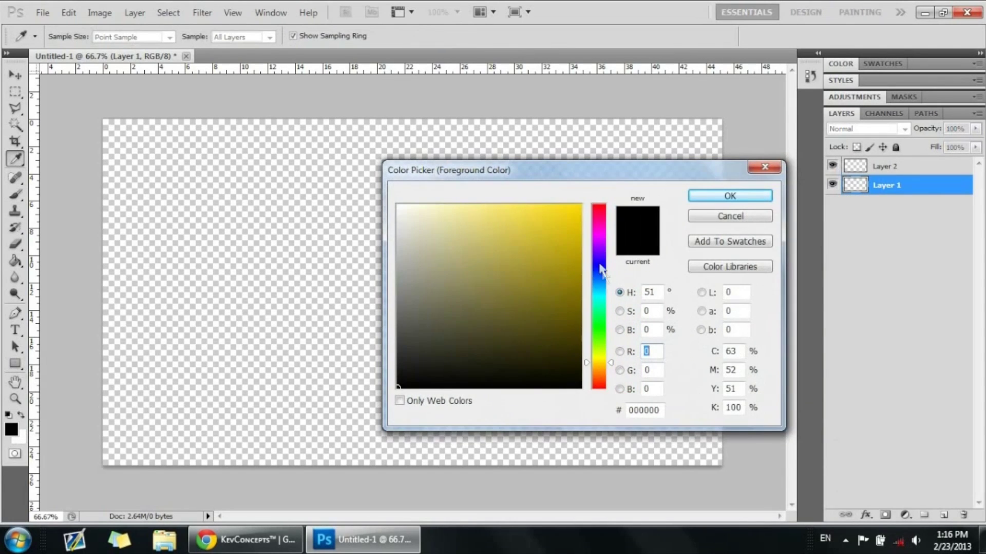
left_click(604, 283)
left_click(580, 205)
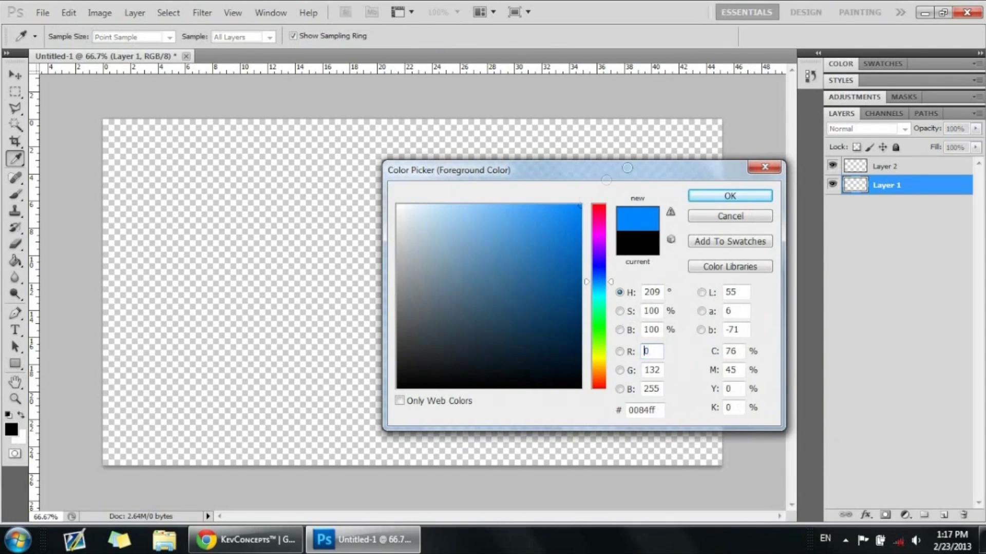
left_click(699, 200)
Draw a long, thin blue rectangle on Layer 1 and move it to just above the canvas center
key("u")
left_click(921, 167, "shift")
left_click(922, 186)
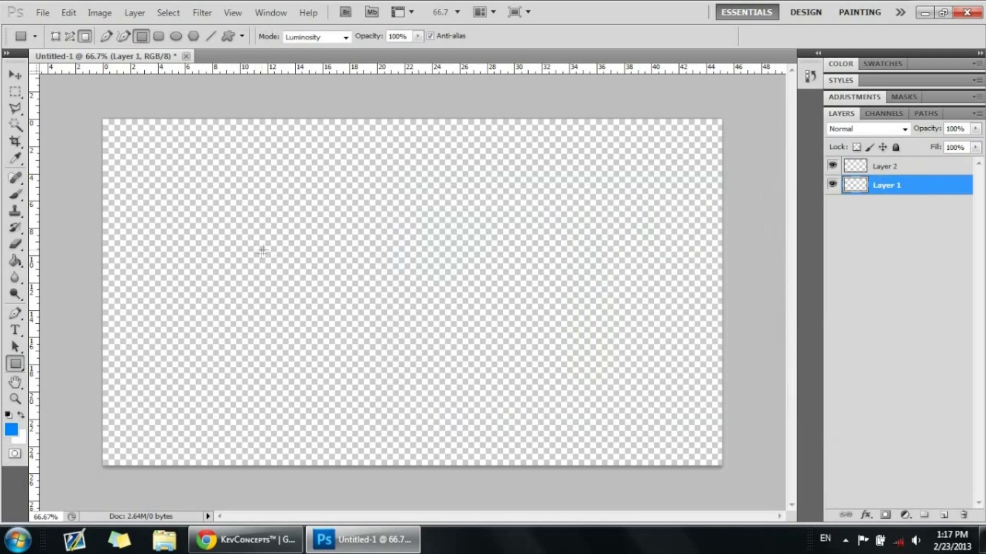
left_click_drag(247, 241, 468, 270)
key("v")
left_click_drag(538, 259, 559, 265)
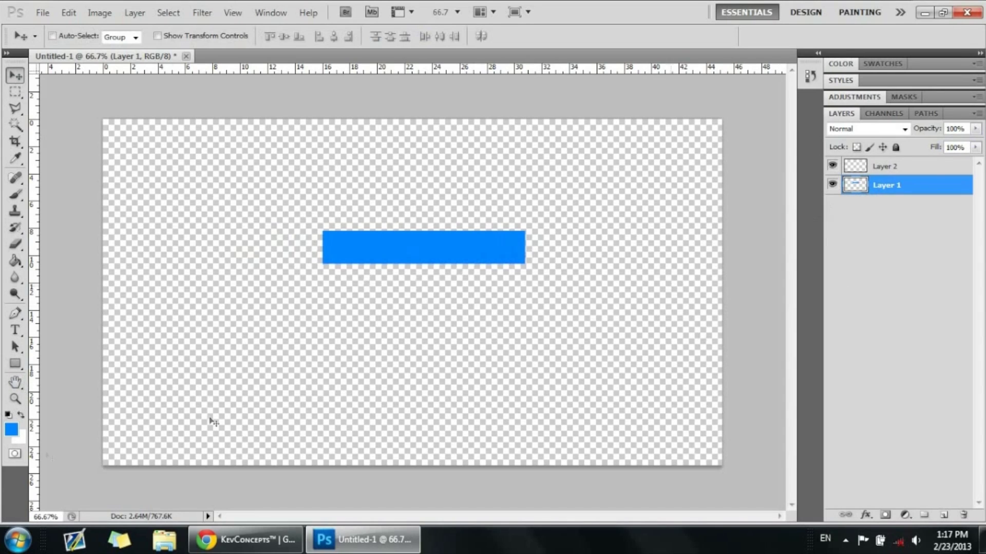
left_click(20, 365)
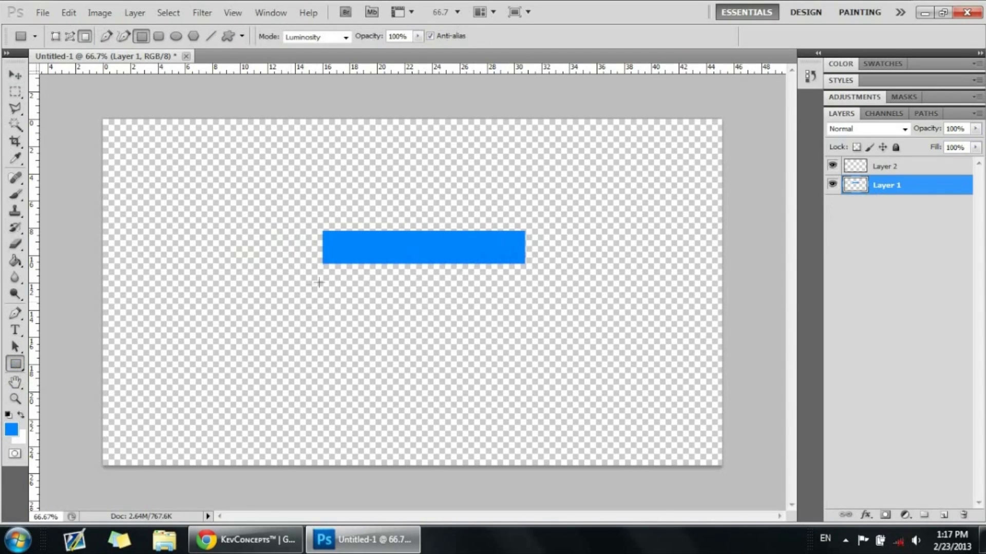
left_click(914, 173)
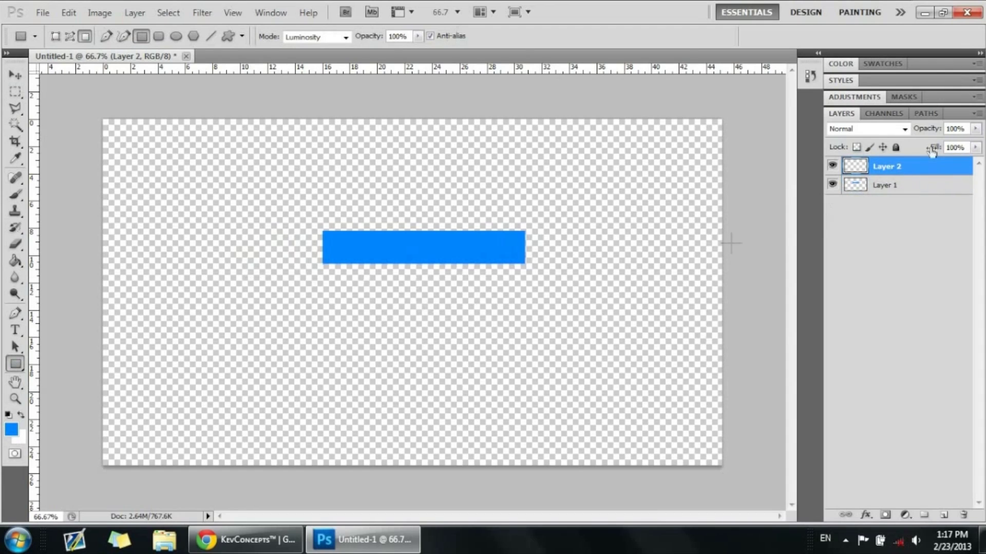
left_click_drag(234, 286, 302, 315)
left_click(16, 75)
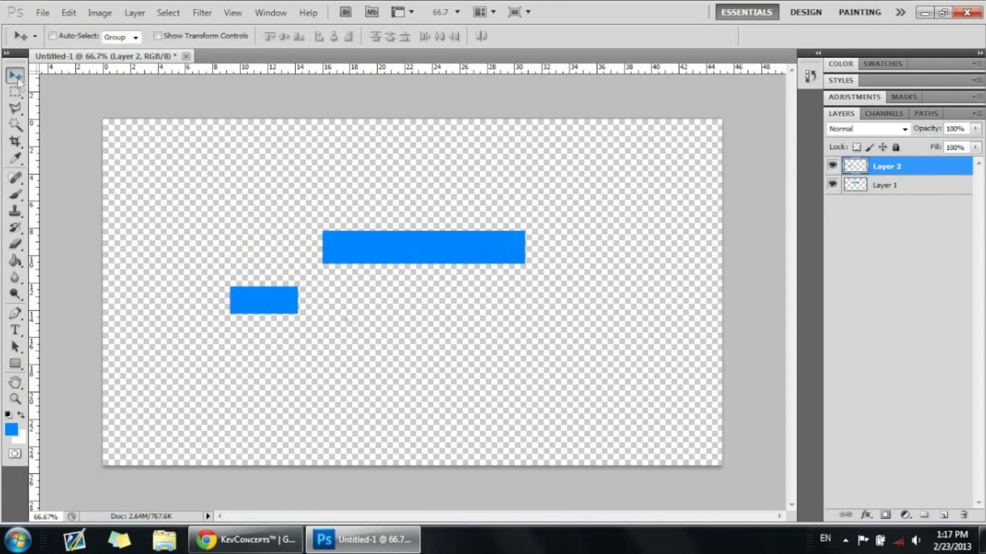
Delete Layer 2 and make a copy of the blue bar below the original, narrowed to 28.44% width
key("Delete")
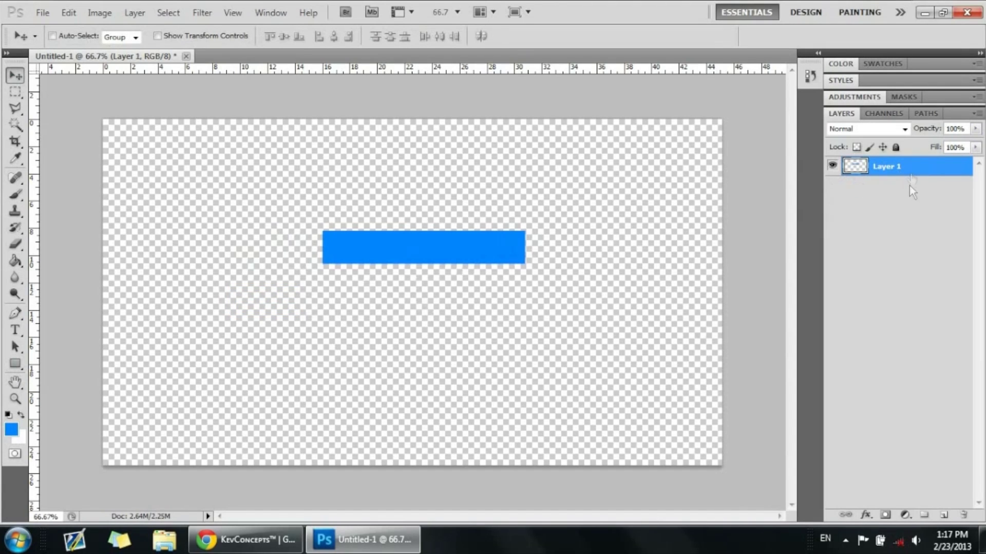
left_click_drag(419, 265, 420, 320)
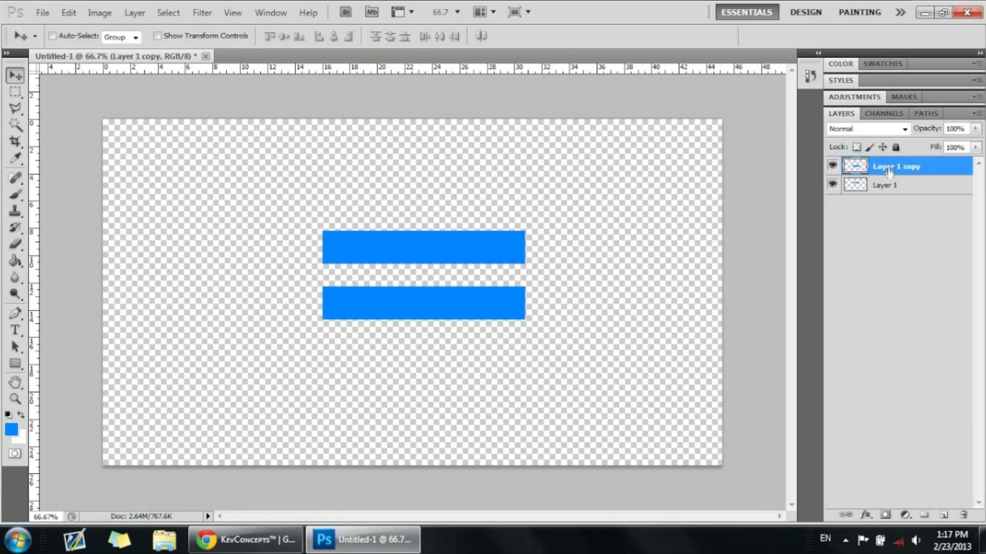
key("ctrl+t")
left_click_drag(525, 303, 386, 310)
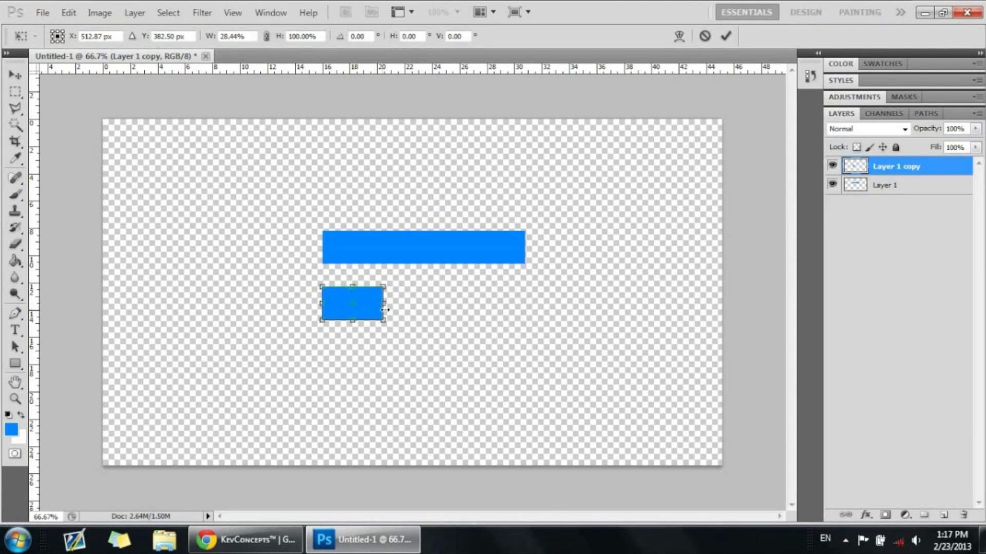
key("Return")
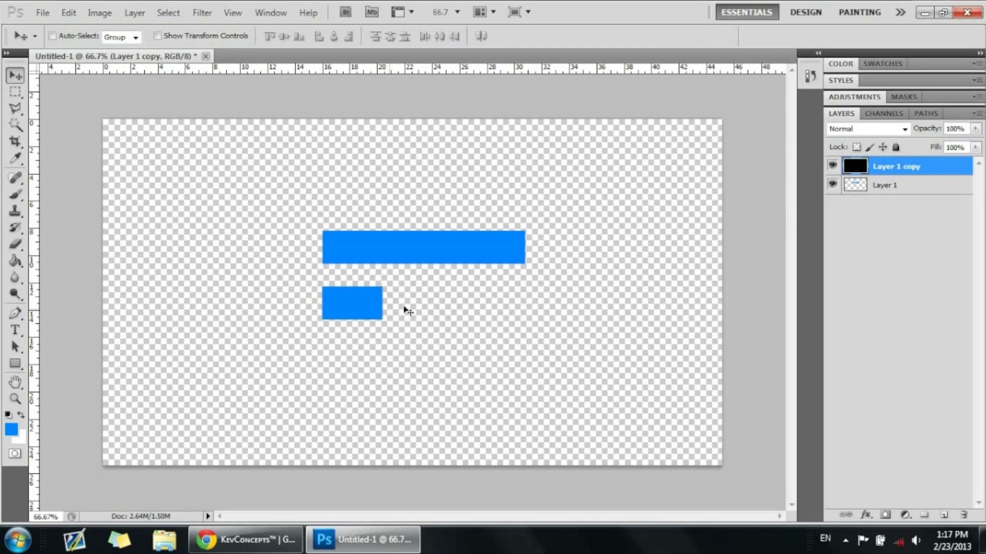
Move the short copy over the lower-left corner of the long bar and narrow it slightly
left_click_drag(344, 290, 331, 266)
key("ctrl+t")
key("Return")
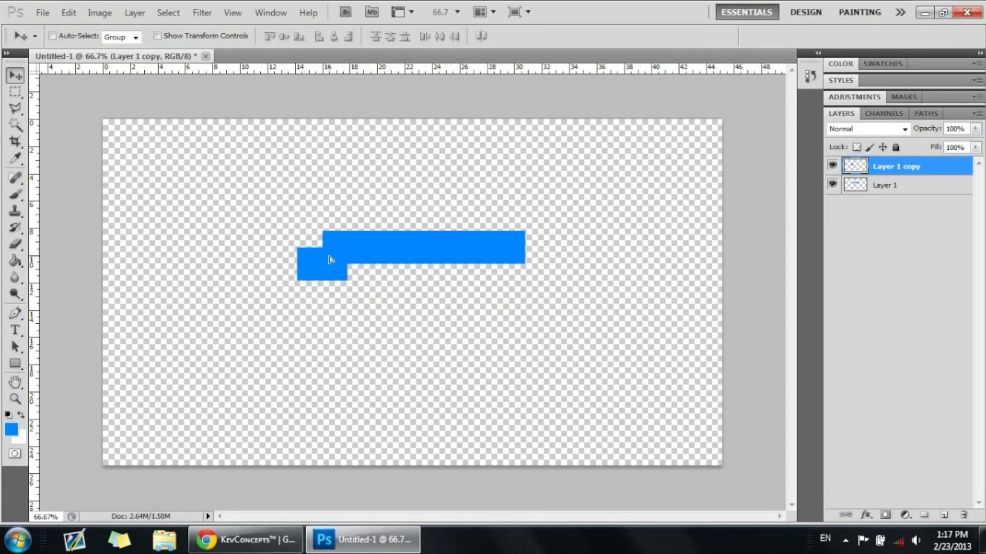
Reposition the short rectangle slightly below and beyond the long bar's left end, using the ribbon logo in Chrome as reference
left_click_drag(330, 256, 353, 337)
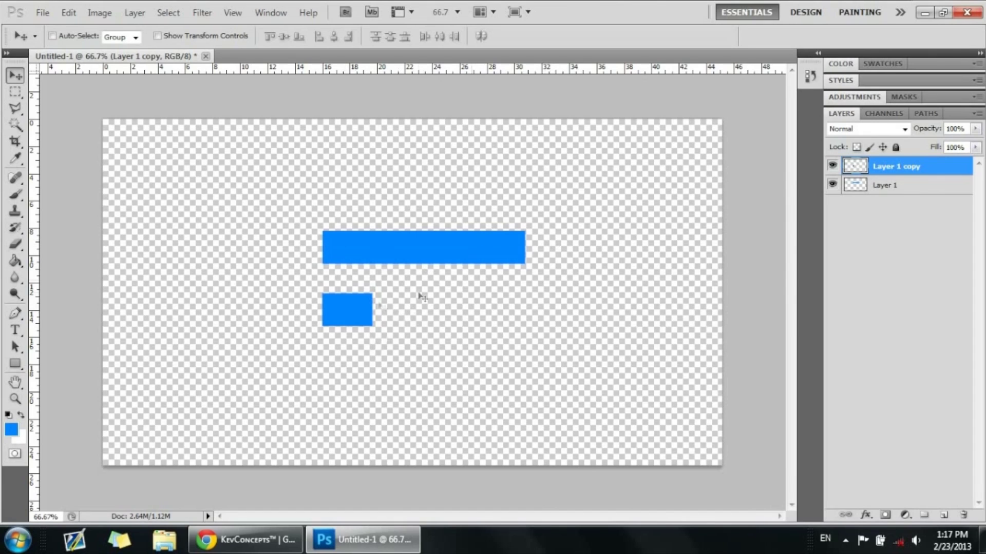
left_click_drag(351, 321, 328, 264)
left_click(256, 542)
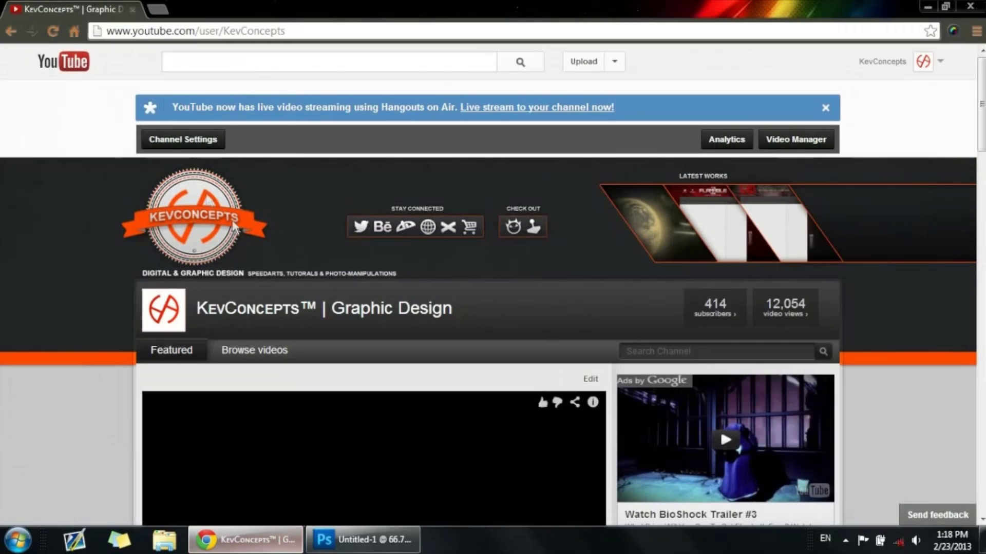
left_click(262, 544)
left_click_drag(330, 269, 329, 269)
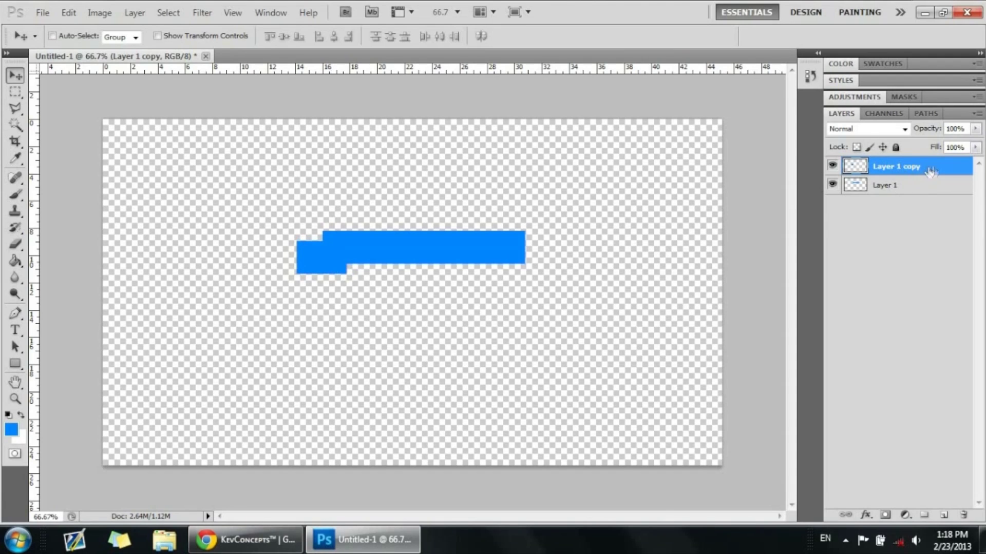
Place the Layer 1 copy beneath Layer 1 and rename Layer 1 as Main
left_click_drag(931, 170, 937, 195)
double_click(887, 167)
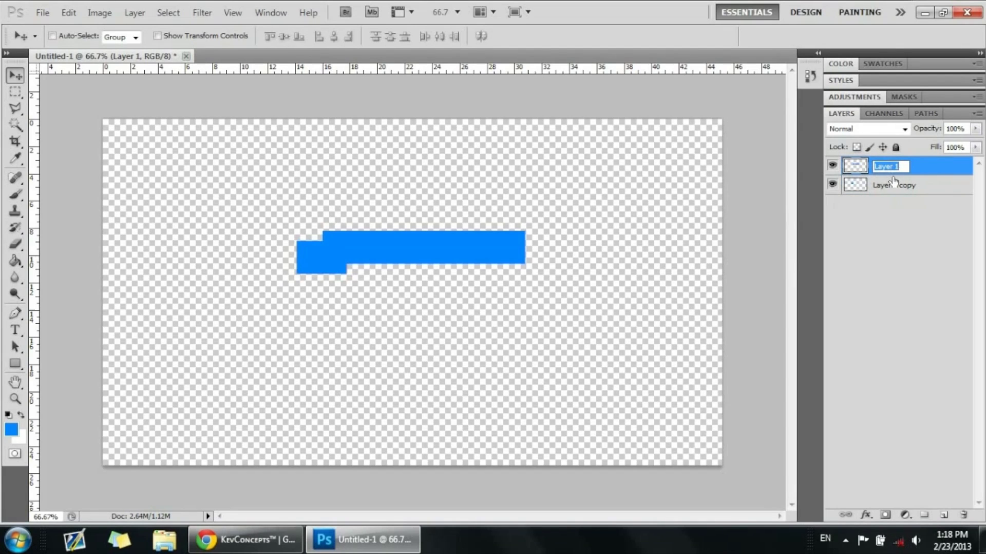
type("N")
key("Return")
Rename the Layer 1 copy as Left
double_click(896, 185)
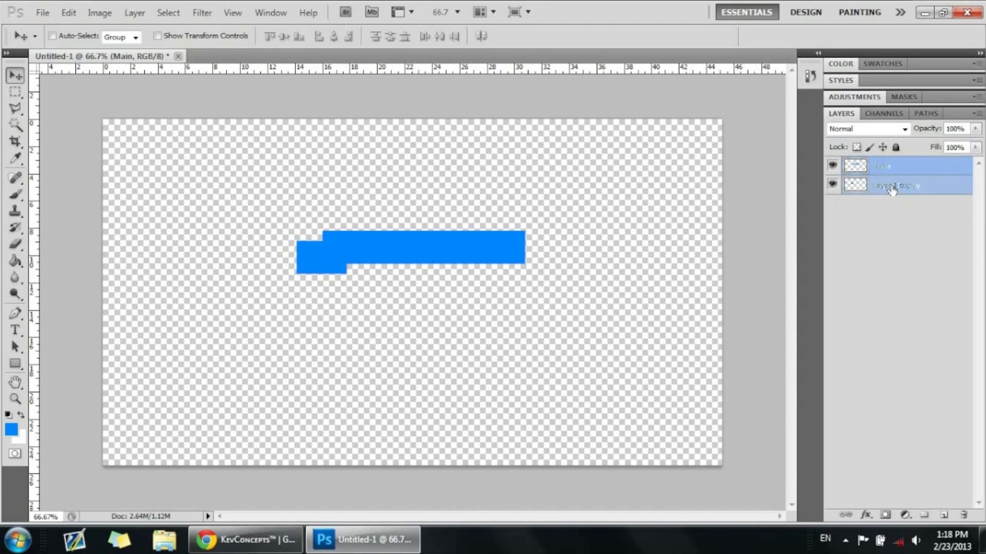
type("L")
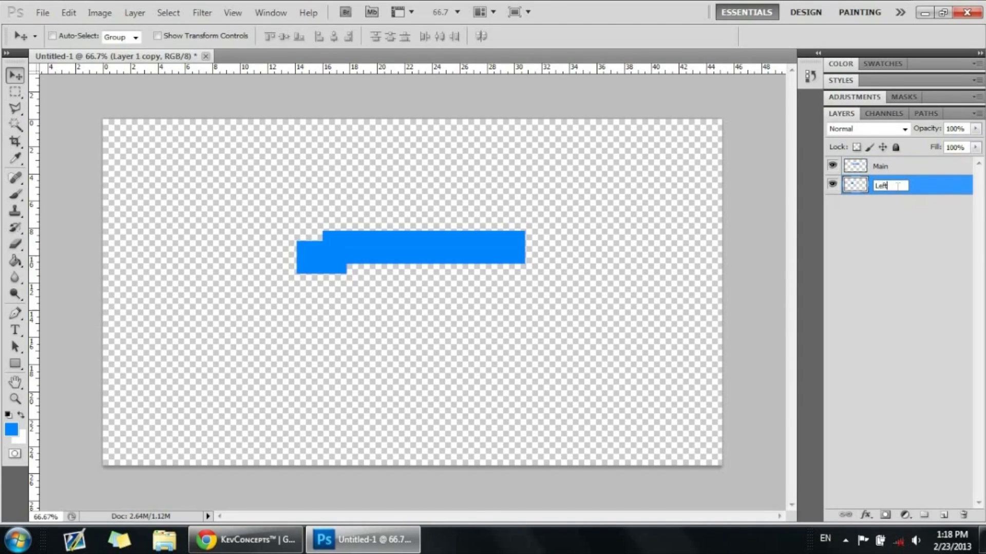
type("eft")
key("Return")
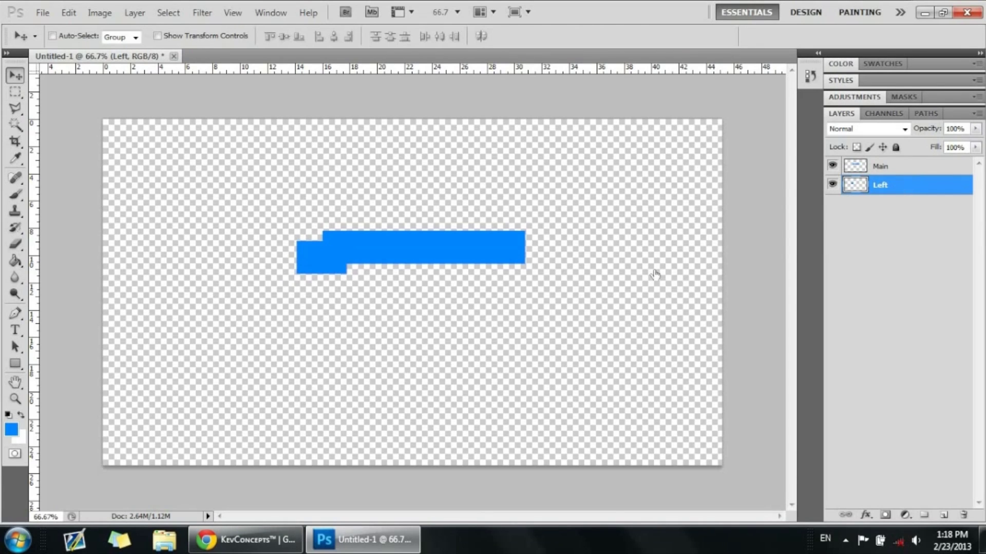
Add a black outside Stroke to the Left layer with 1 px size and 50% opacity
key("h")
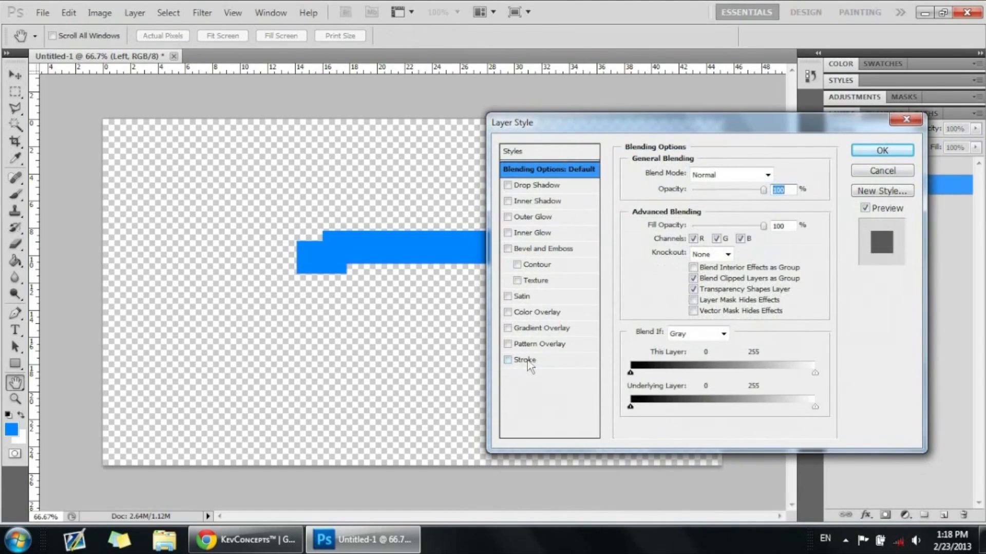
left_click(525, 360)
left_click(259, 544)
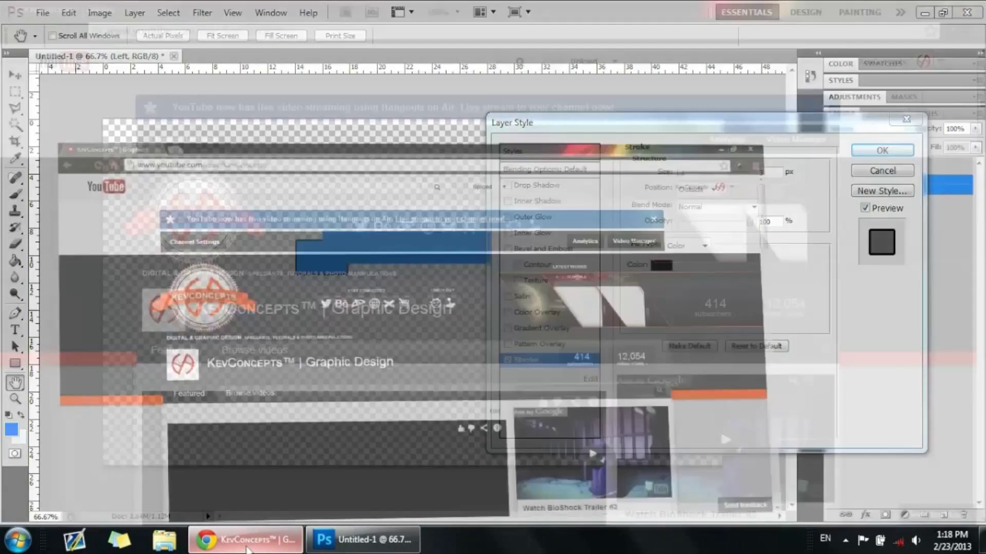
left_click(262, 547)
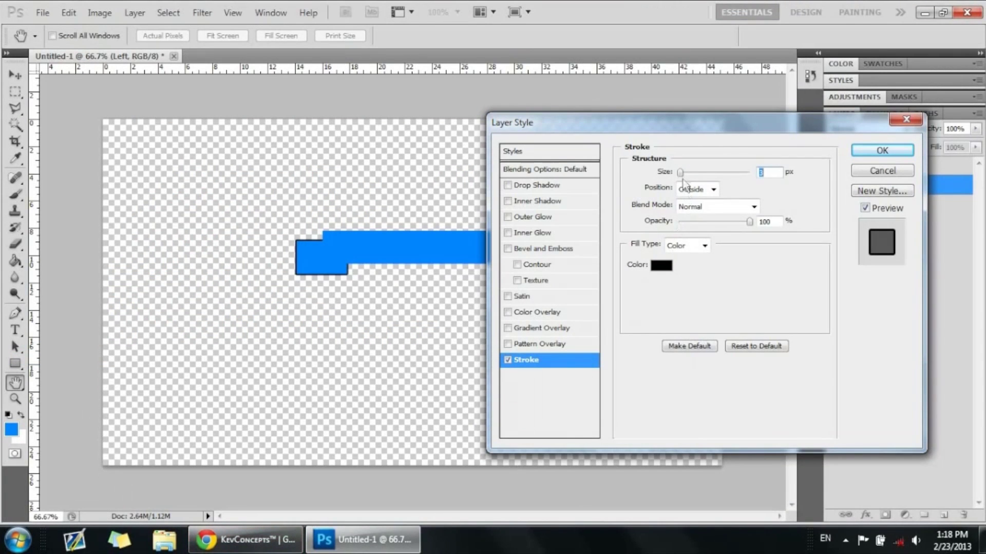
left_click_drag(678, 173, 660, 174)
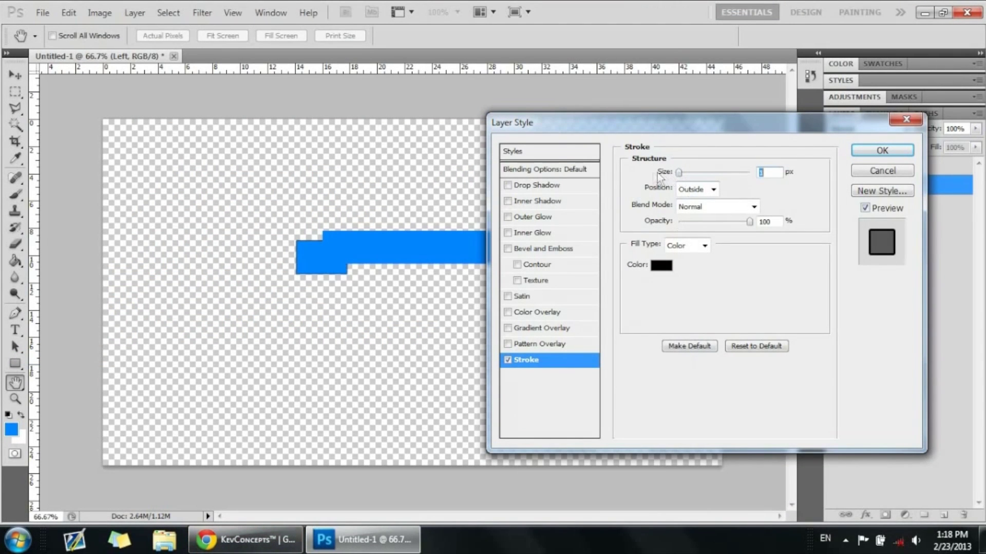
double_click(760, 222)
type("25")
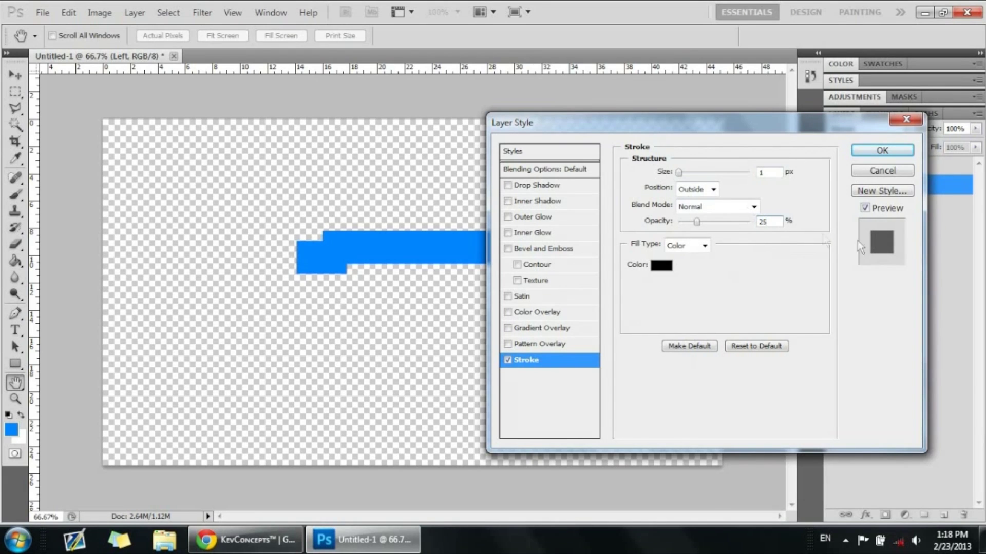
left_click_drag(705, 225, 713, 222)
left_click(882, 150)
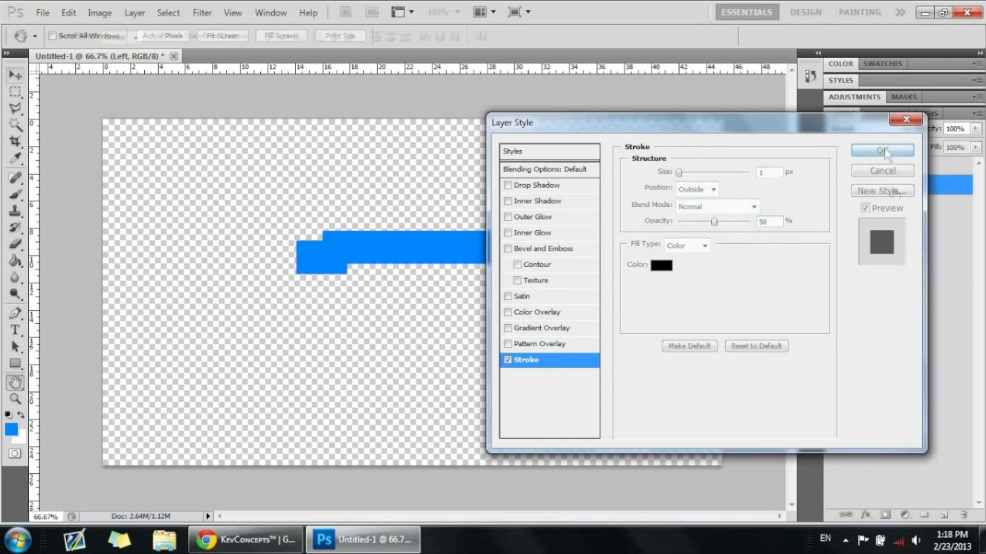
Add a black outside Stroke to the Main layer with 1 px size and 50% opacity, and collapse the layer effects lists
left_click(970, 187)
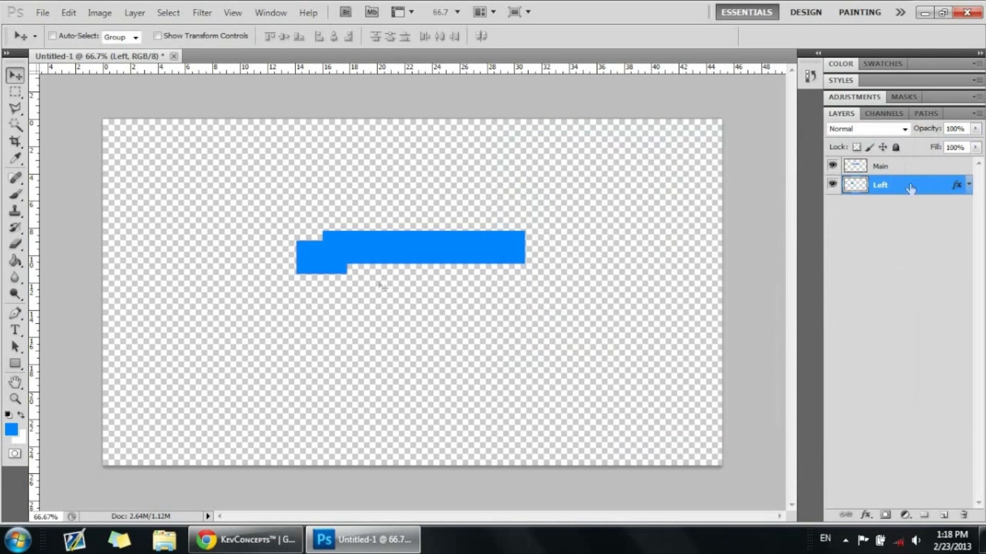
left_click(924, 172)
double_click(924, 172)
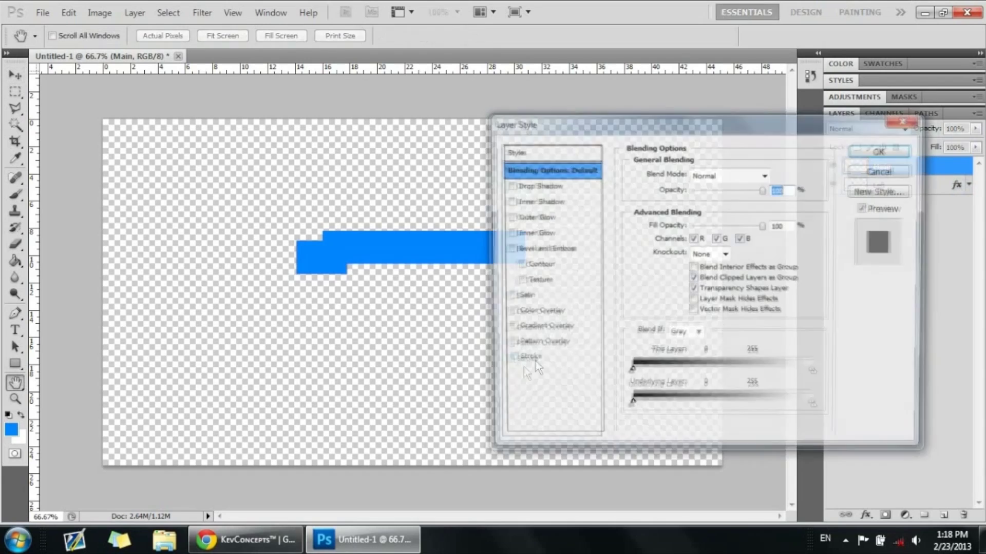
left_click(535, 360)
left_click_drag(679, 172, 642, 185)
left_click_drag(749, 221, 713, 221)
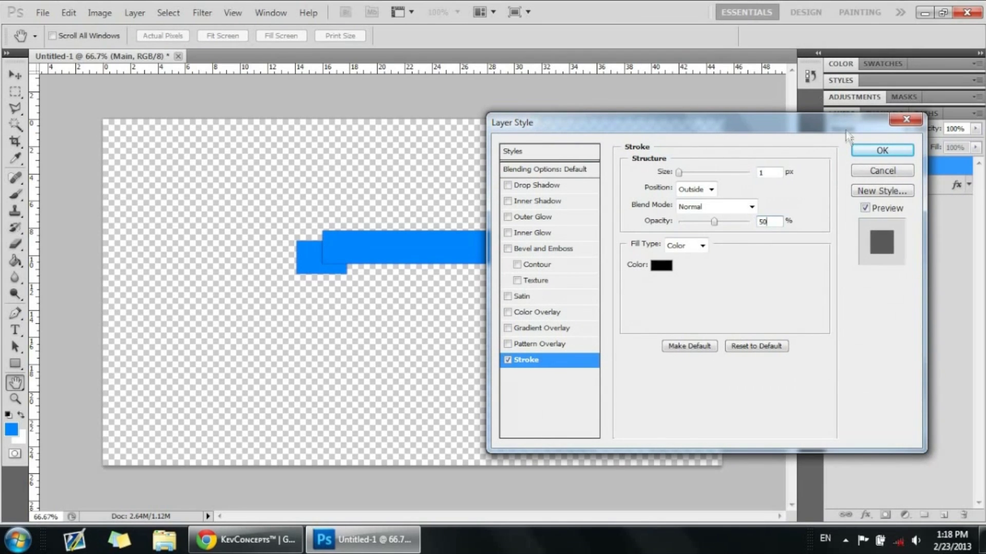
left_click(871, 154)
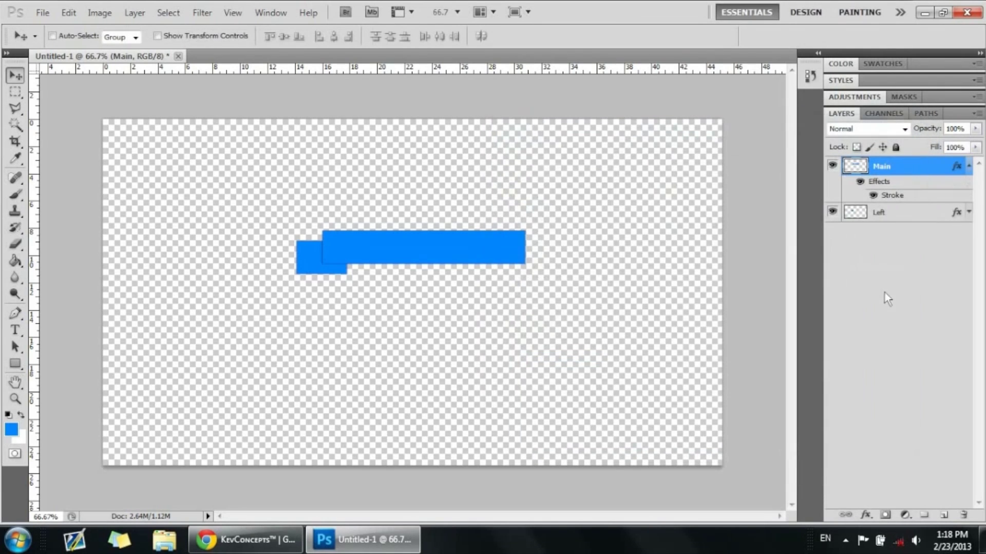
left_click(969, 166)
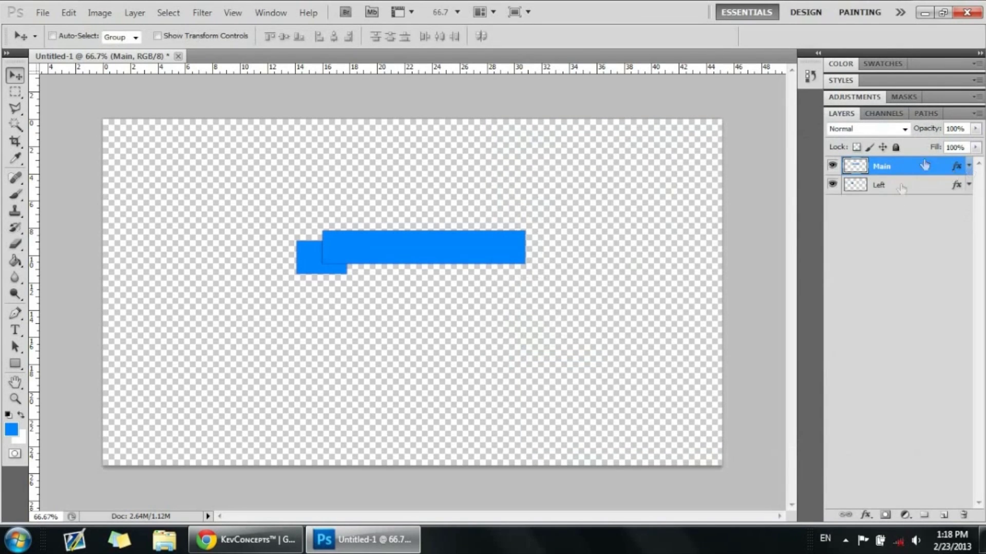
Duplicate the Left layer's rectangle to the opposite end of the long bar and rename the copy as Right
left_click(890, 197)
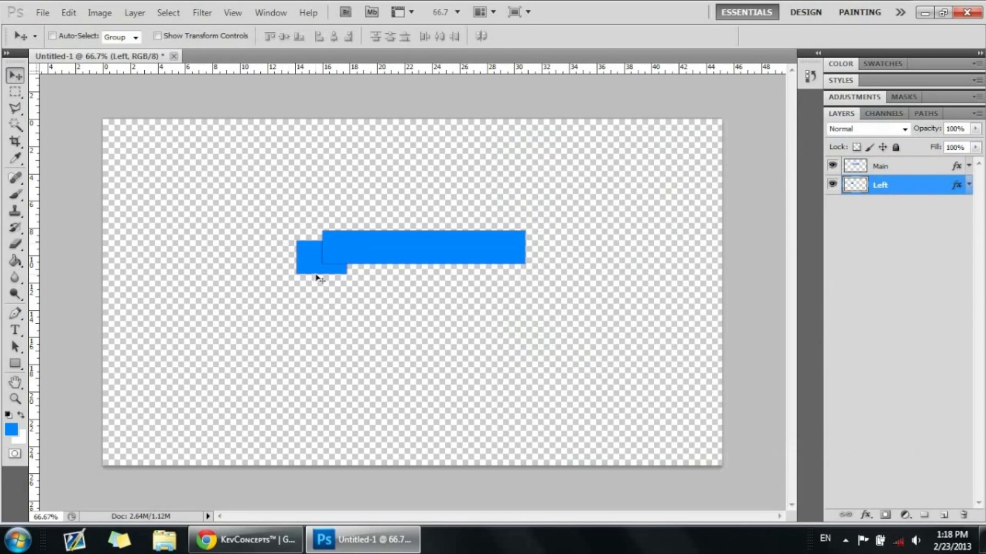
left_click_drag(324, 281, 523, 278, "alt")
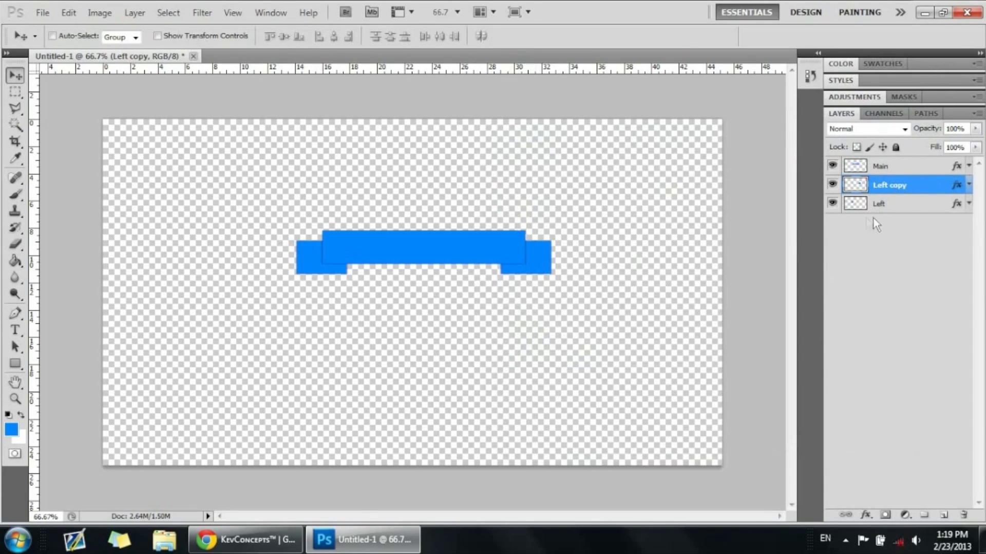
double_click(898, 186)
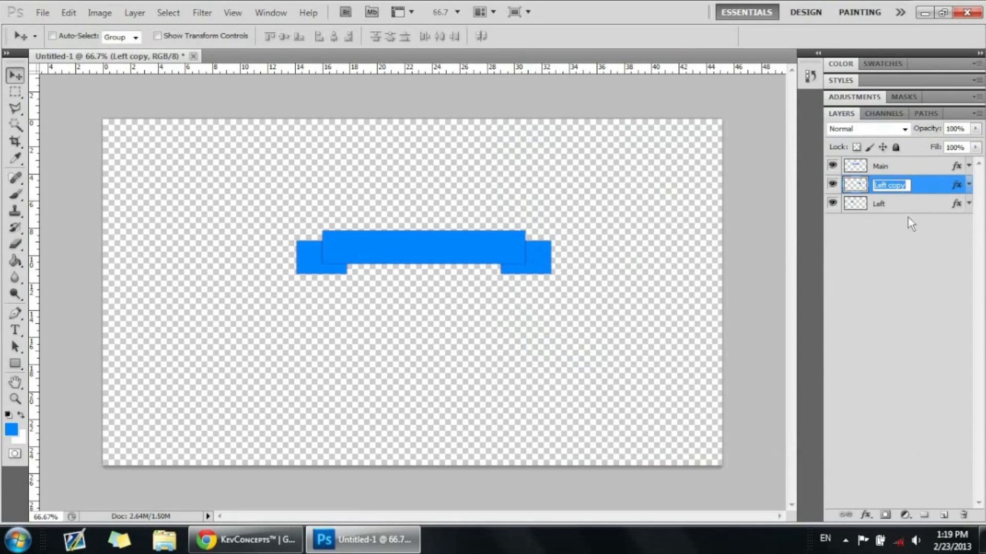
type("Right")
key("Return")
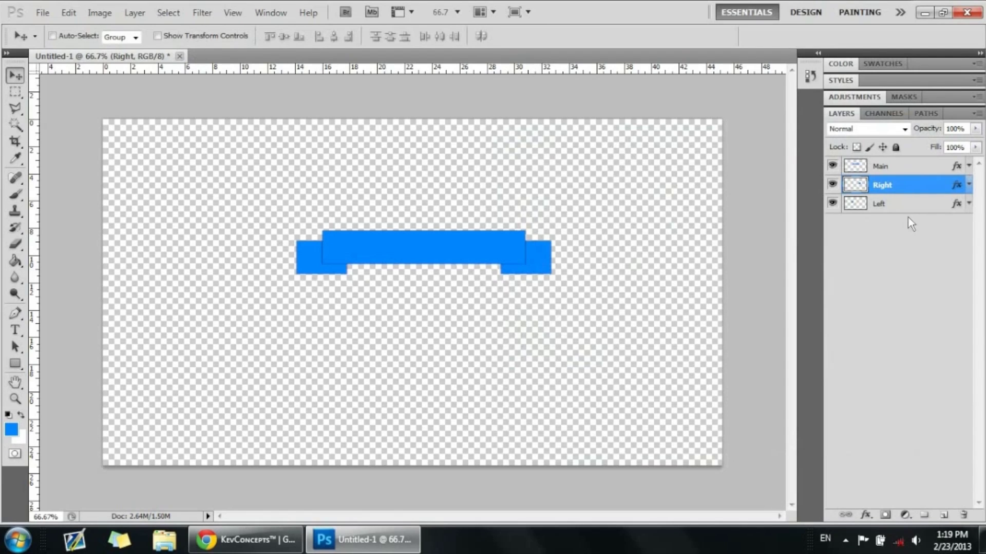
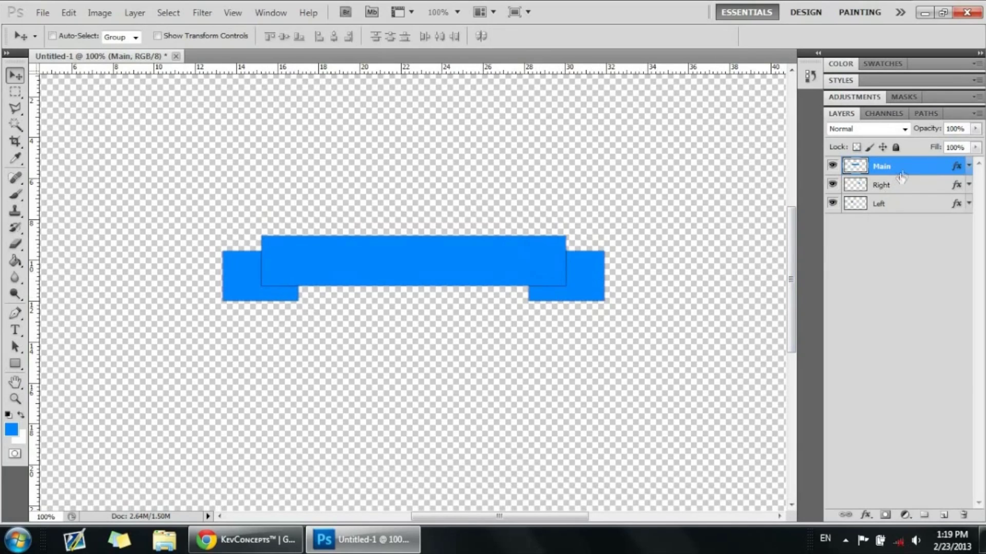
Add a new layer above Main and move the Main, Right and Left layers together higher on the canvas
left_click(943, 515)
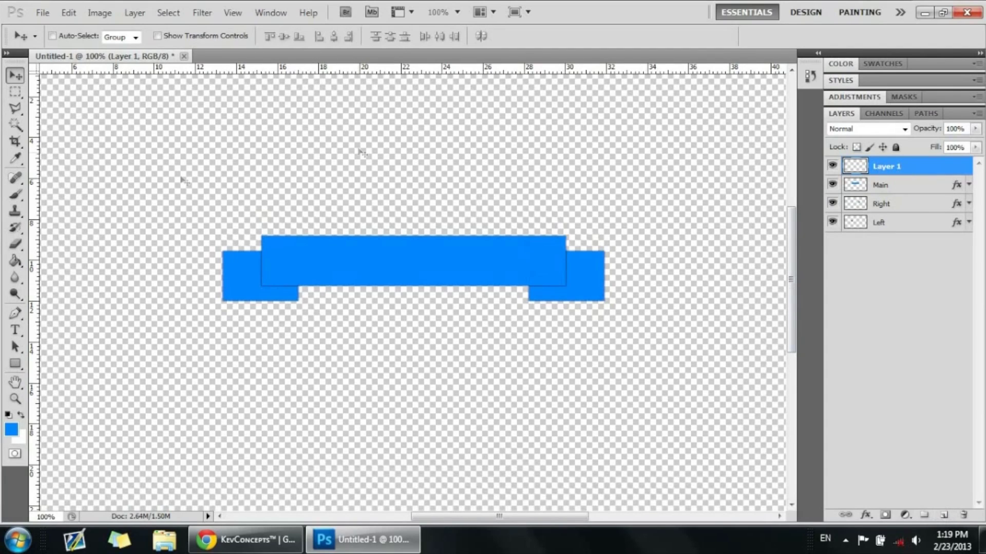
scroll(174, 216, "down", 3)
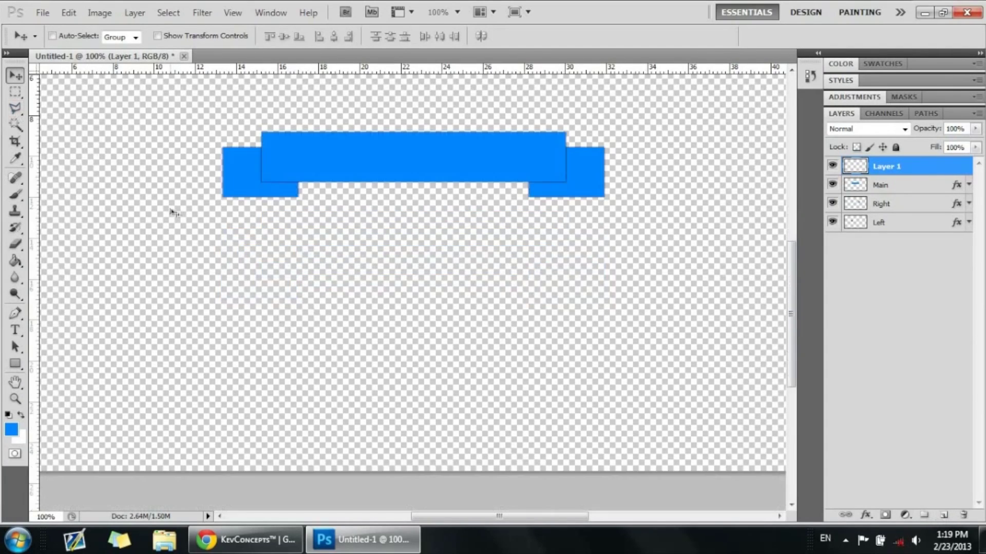
scroll(221, 224, "up", 1)
left_click(883, 185)
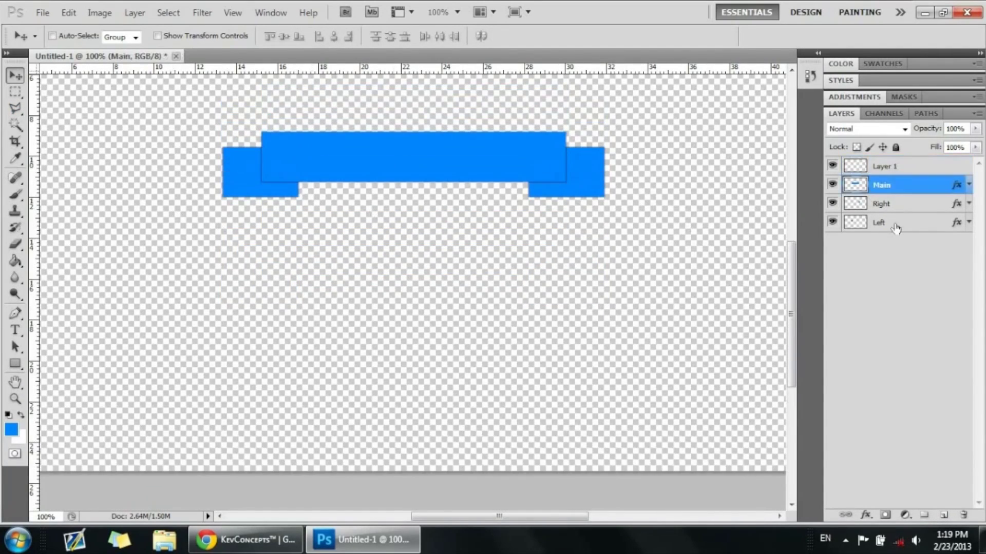
left_click(888, 223, "shift")
left_click_drag(472, 141, 475, 61)
On Layer 1, outline the triangular fold between the Main bar's lower-left corner and the Left rectangle's right edge with the Polygonal Lasso
left_click(15, 108)
left_click(904, 202)
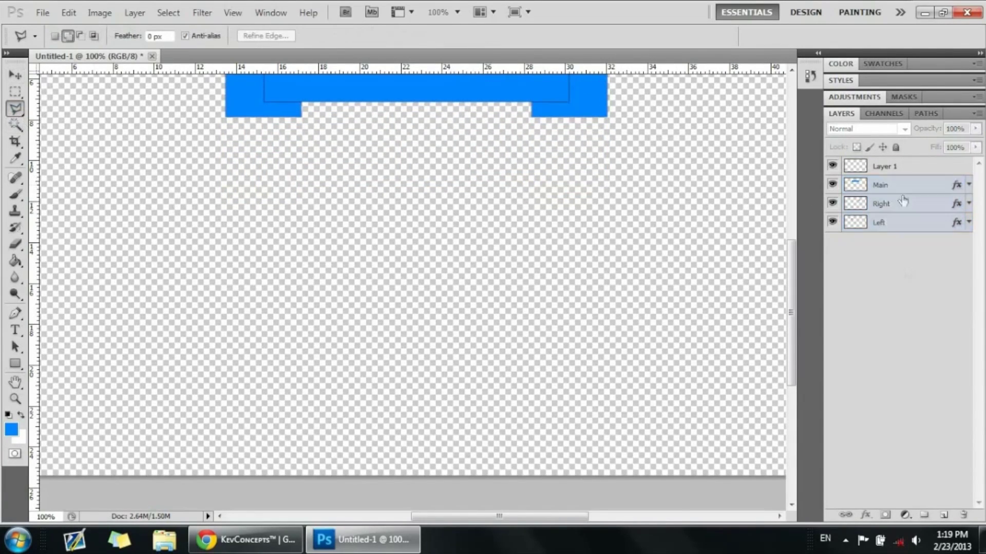
left_click(885, 166)
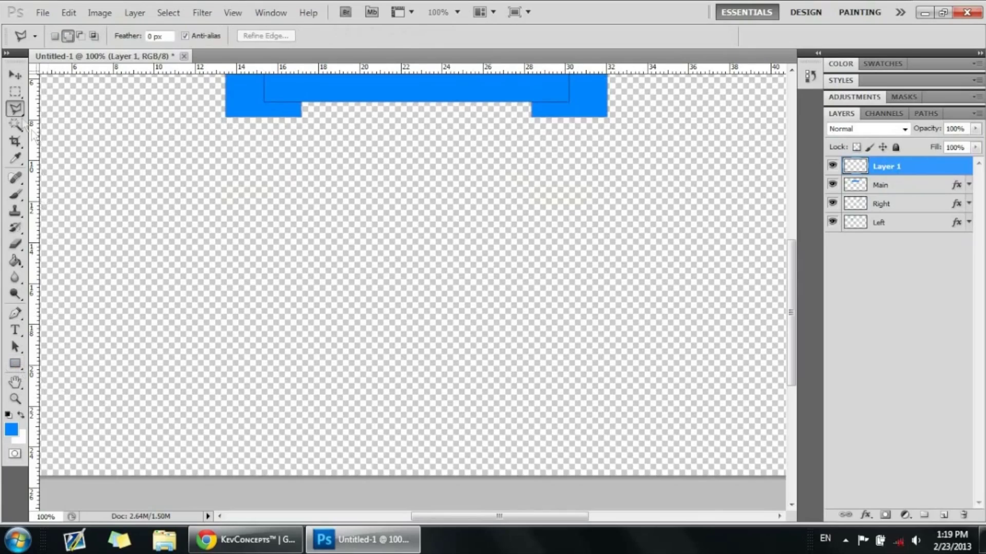
right_click(18, 110)
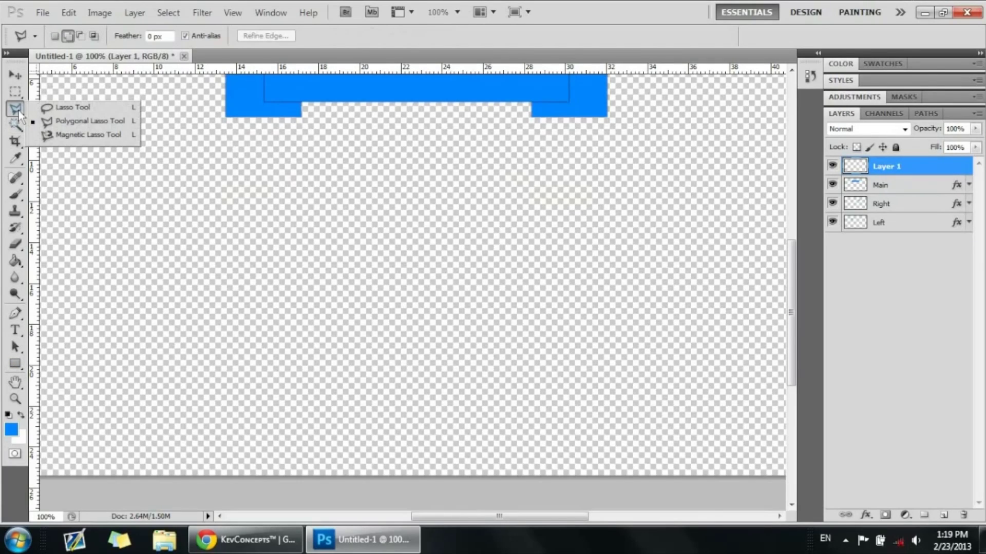
left_click(70, 123)
scroll(253, 194, "up", 5)
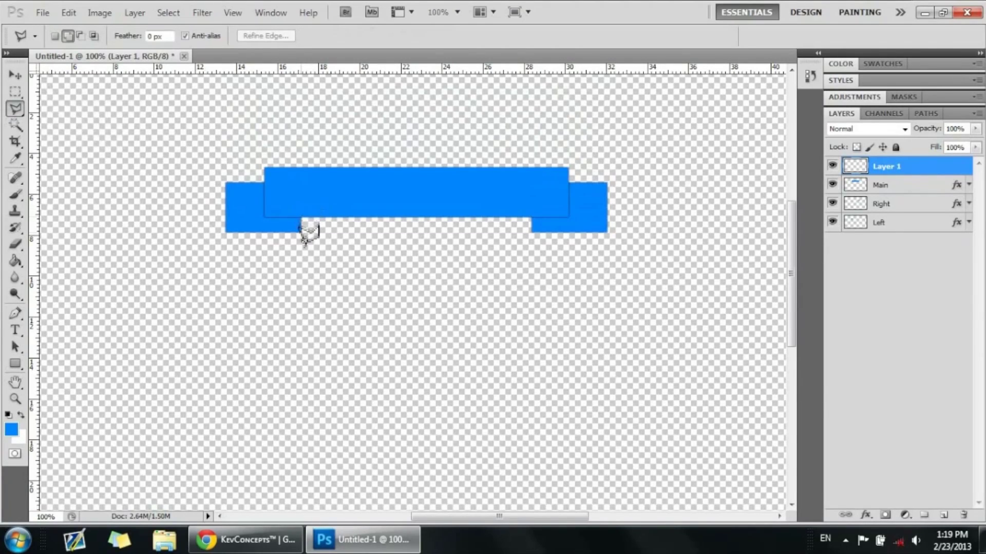
left_click(302, 232)
double_click(302, 217)
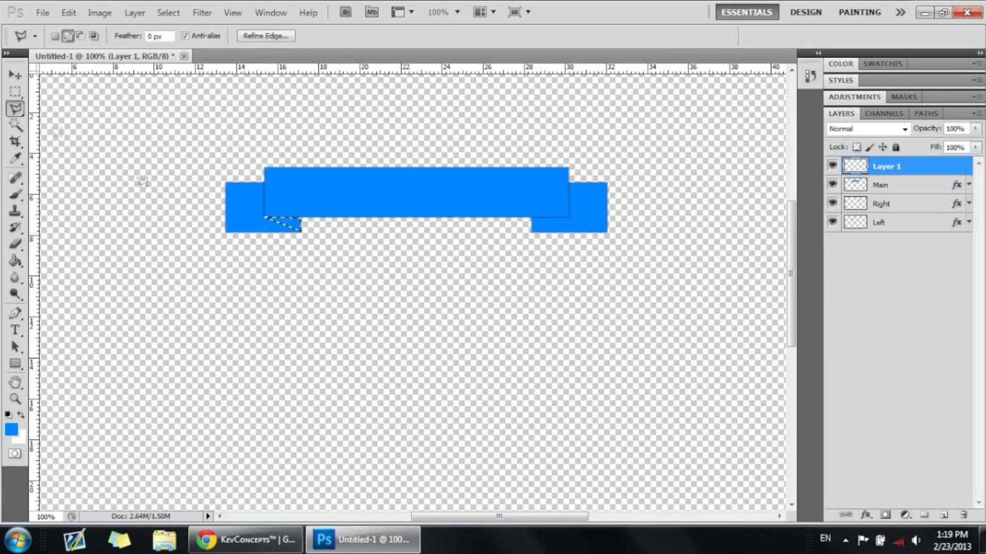
Move the triangular selection outline onto the empty canvas below the ribbon
left_click(15, 75)
left_click(15, 92)
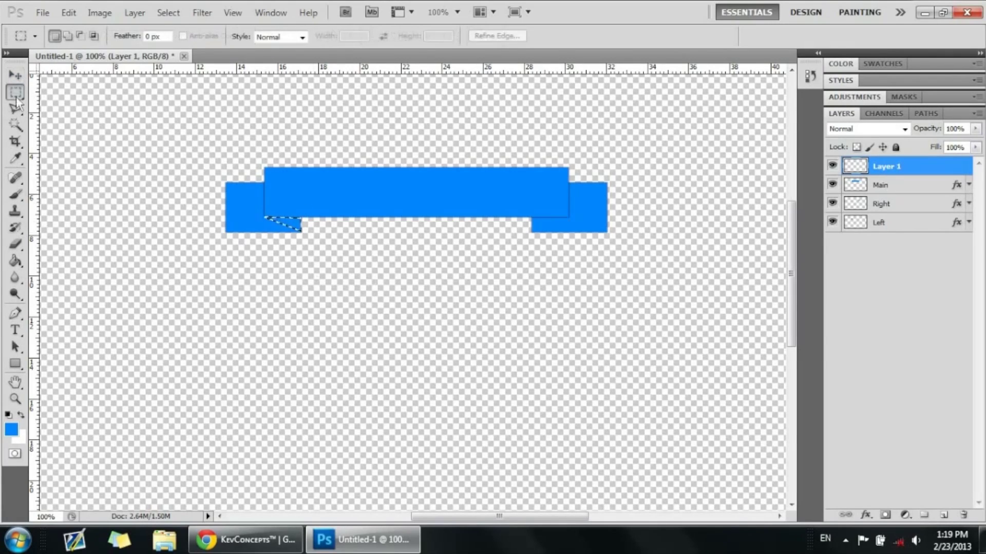
left_click_drag(297, 228, 316, 306)
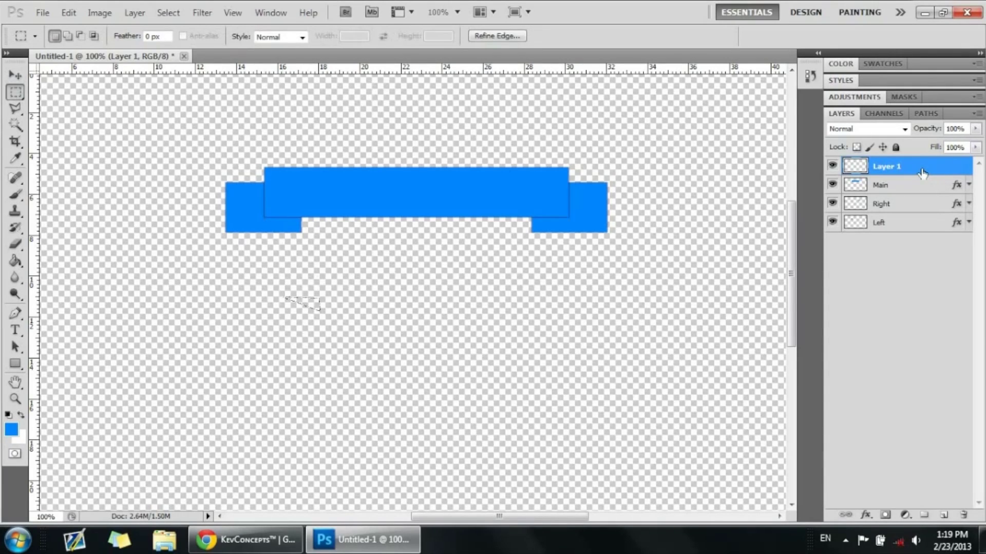
Fill the triangular selection on Layer 1 with gray #8d8d8d using the Paint Bucket
left_click(16, 261)
left_click_drag(17, 263, 59, 273)
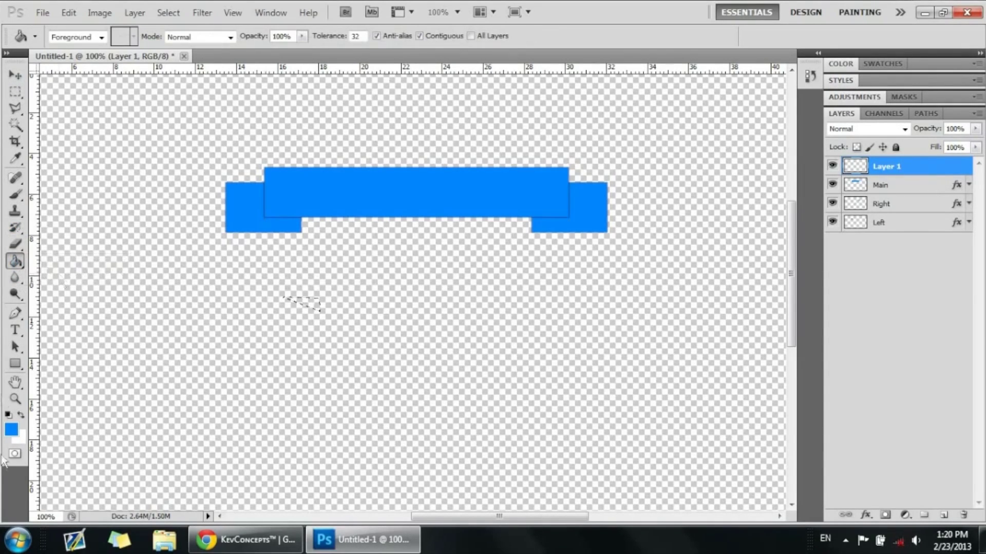
left_click(12, 430)
left_click_drag(517, 270, 372, 286)
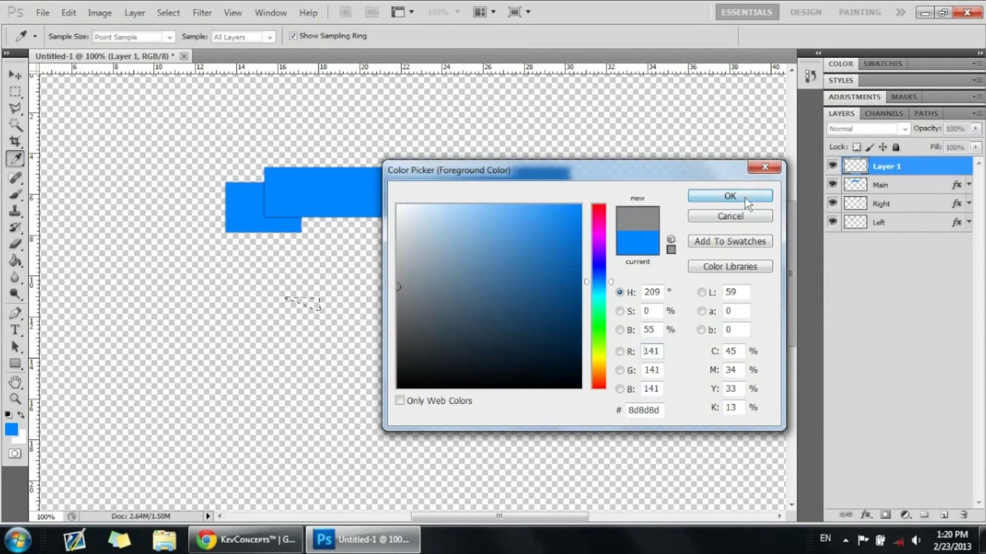
left_click(744, 198)
key("g")
left_click(308, 304)
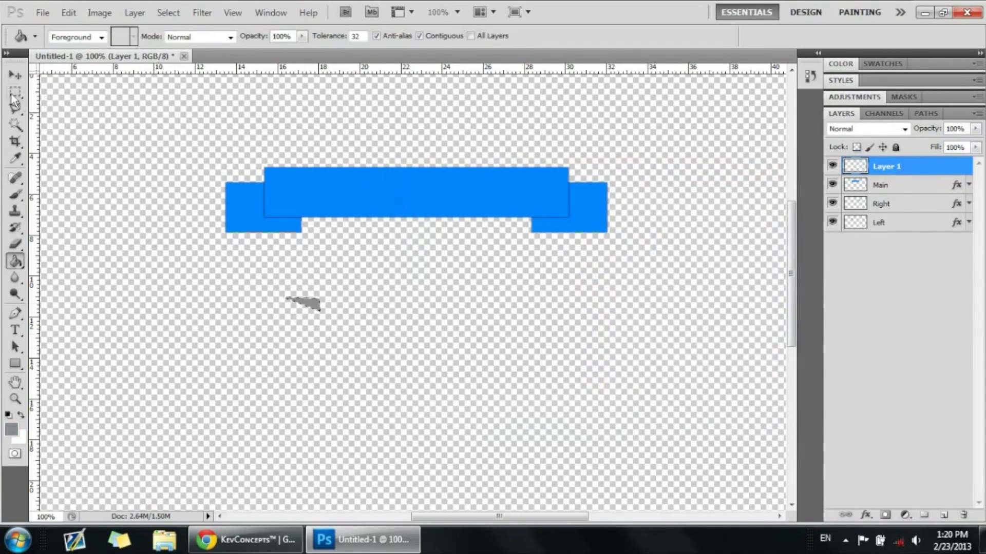
Place the gray triangle in the fold beneath the Main bar's left end and scale it up slightly to cover the gaps
left_click(15, 75)
left_click_drag(310, 307, 293, 226)
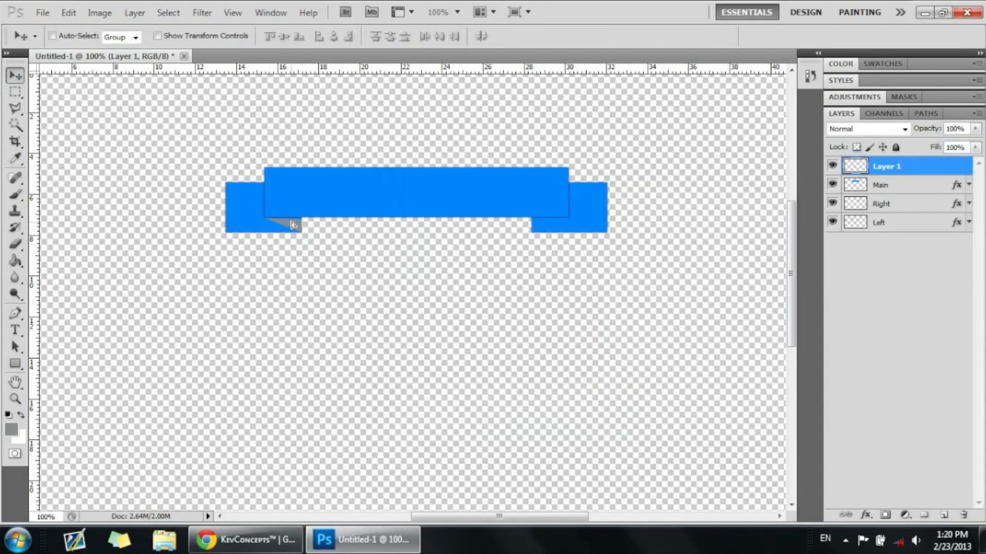
key("ctrl+plus")
scroll(363, 440, "up", 3)
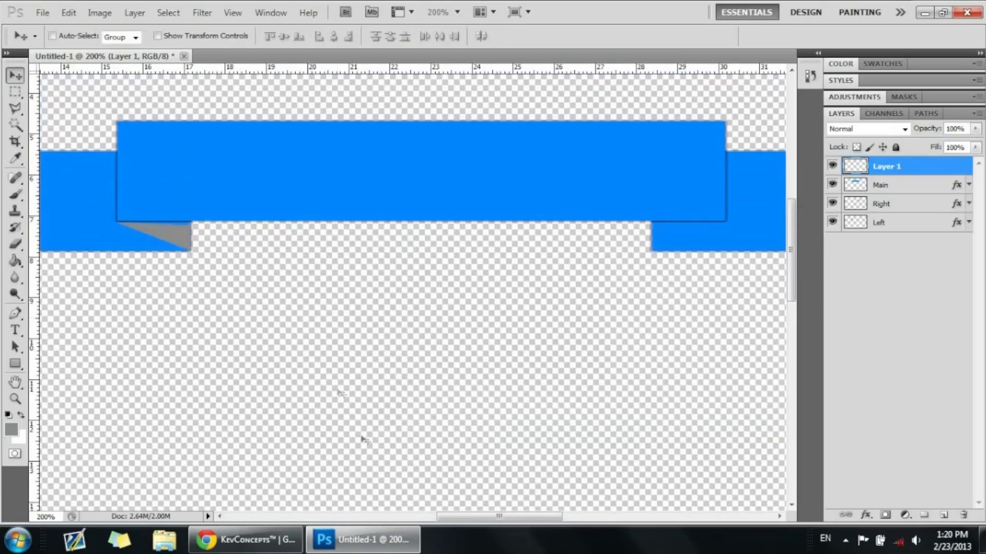
left_click_drag(446, 516, 381, 516)
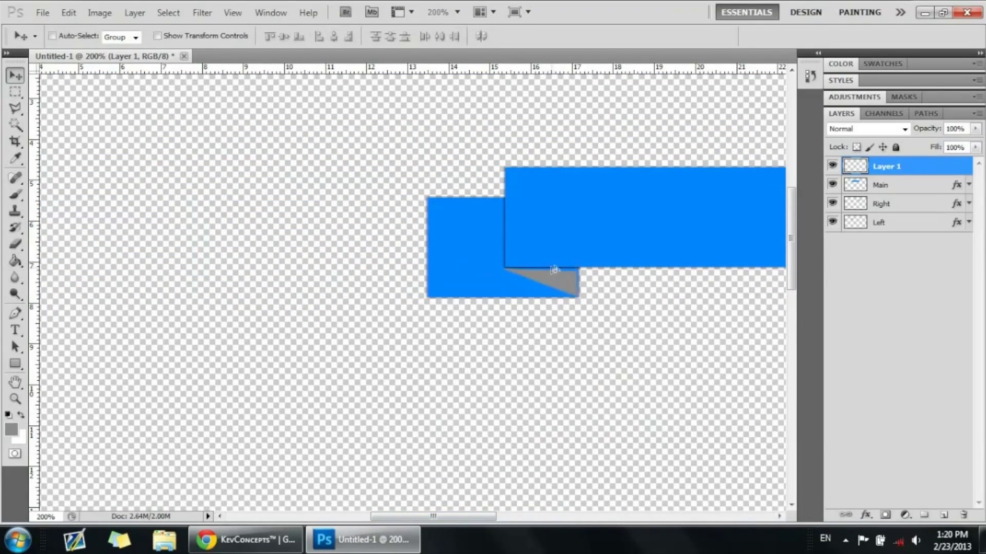
left_click_drag(555, 272, 594, 309)
key("ctrl+t")
key("Return")
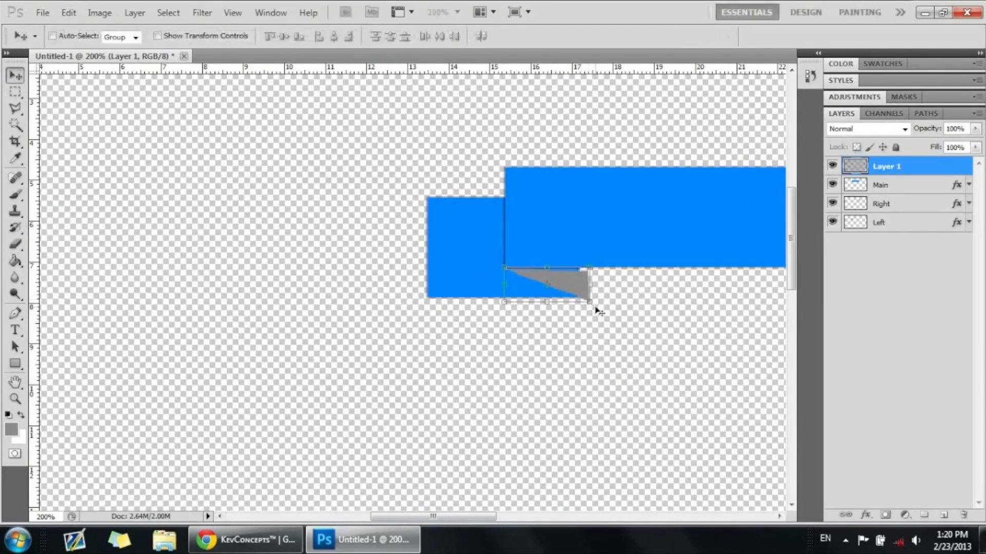
key("ctrl+z")
key("ctrl+z")
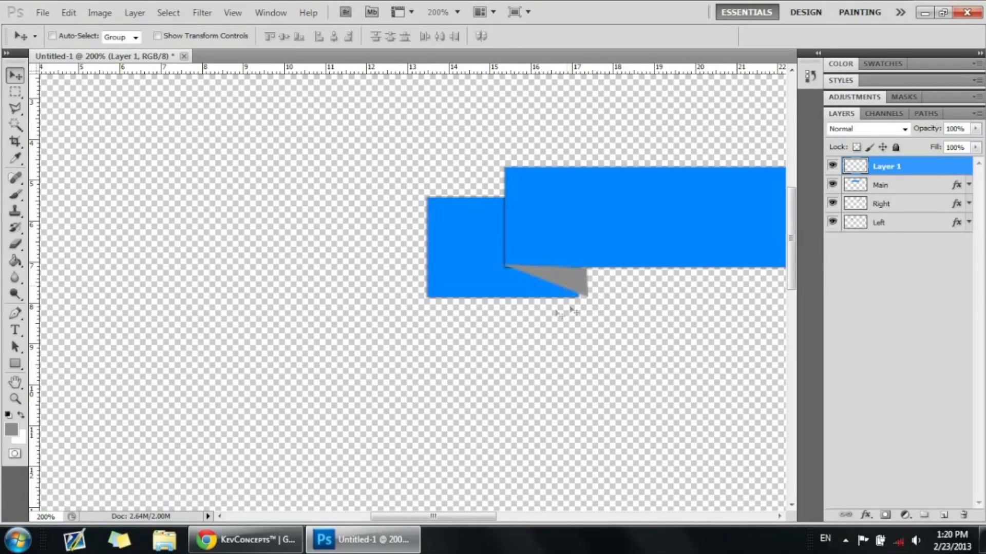
key("ctrl+z")
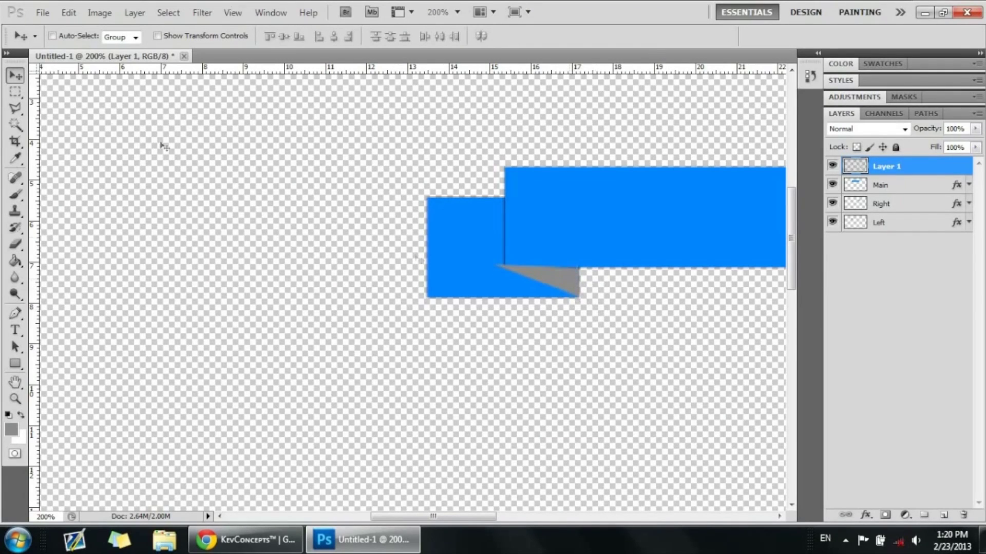
Trim the parts of the gray triangle that overlap the Main bar or extend past the Left rectangle's right edge, and deselect
left_click(16, 92)
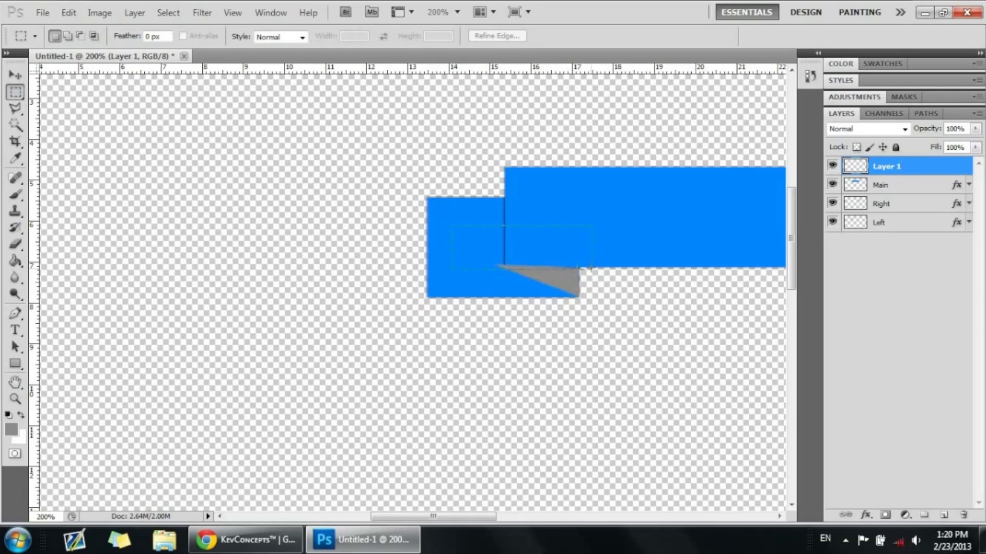
left_click_drag(591, 266, 452, 223)
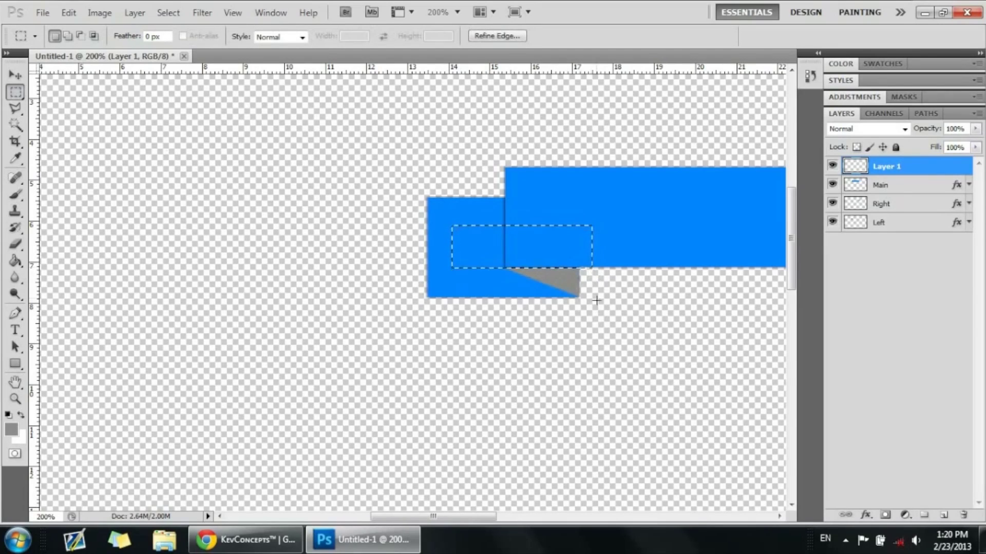
left_click(594, 288)
left_click_drag(594, 281, 577, 252)
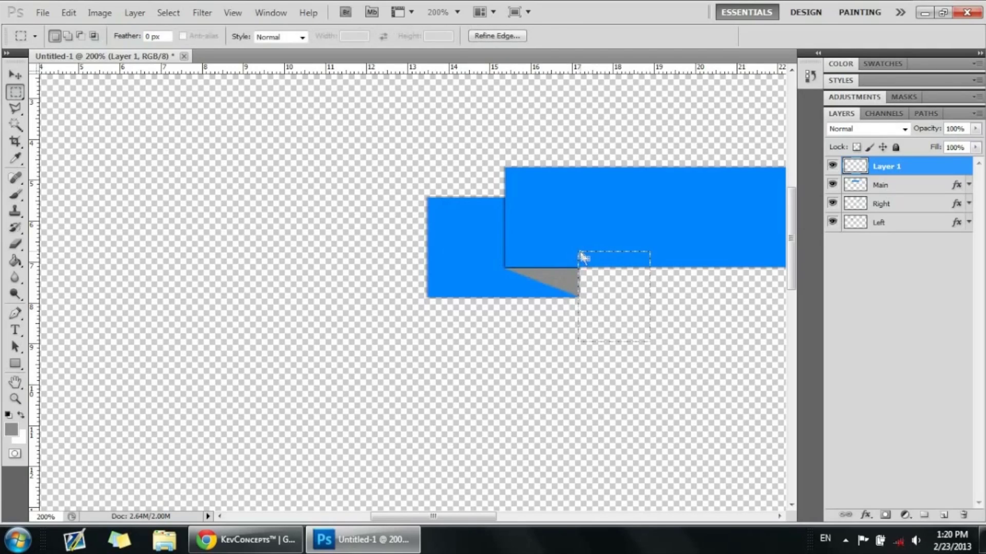
key("ctrl+d")
Add a black outside stroke to Layer 1, 1 px in size at 25% opacity
left_click_drag(480, 516, 507, 524)
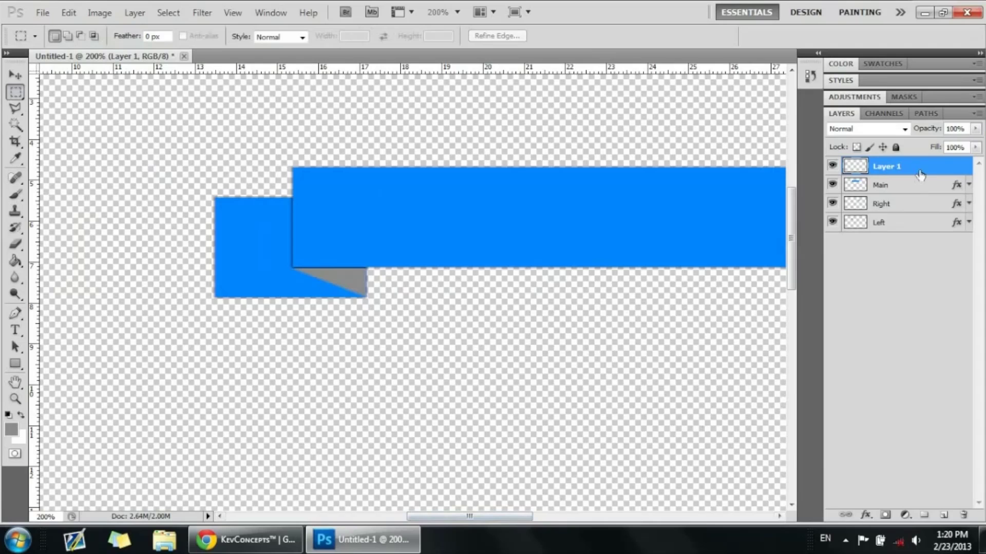
double_click(919, 166)
left_click(526, 359)
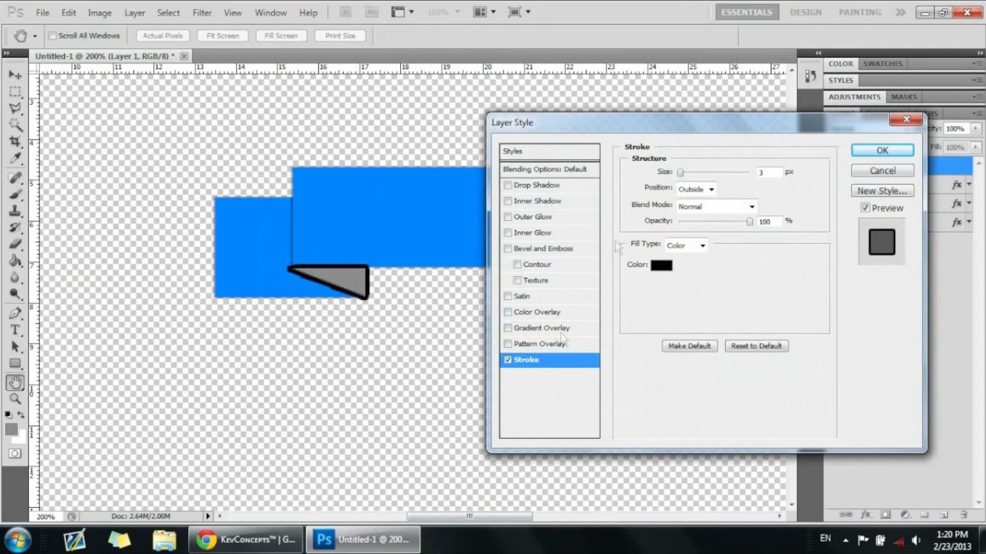
left_click_drag(680, 173, 677, 174)
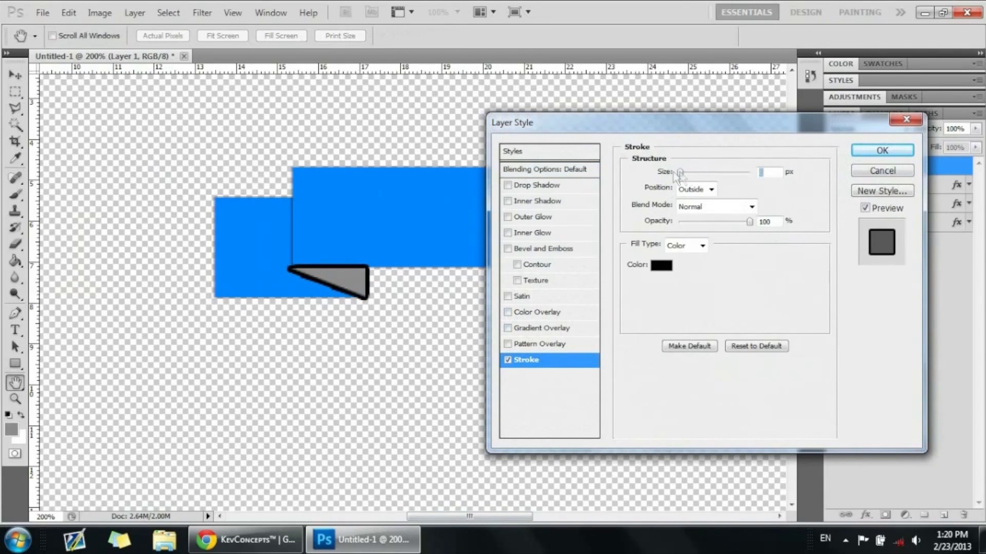
double_click(765, 221)
type("25")
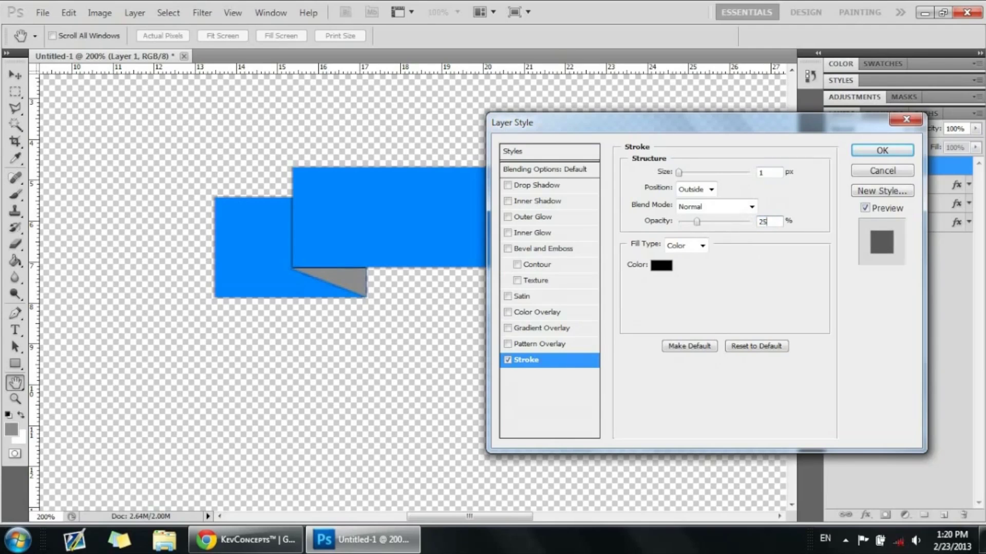
key("Return")
Rename Layer 1 as Triangle, move it directly below the Main layer, and nudge the triangle into the fold
key("m")
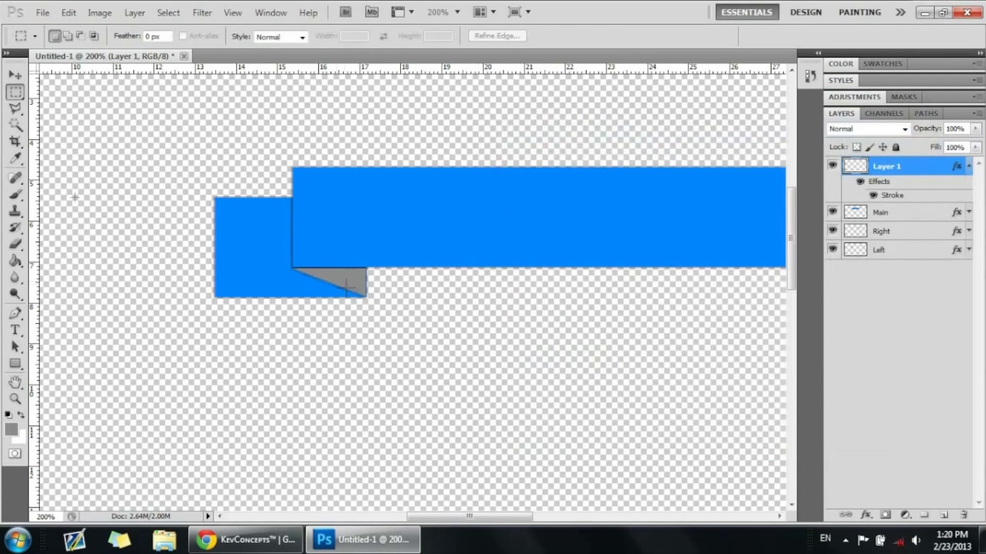
left_click(15, 76)
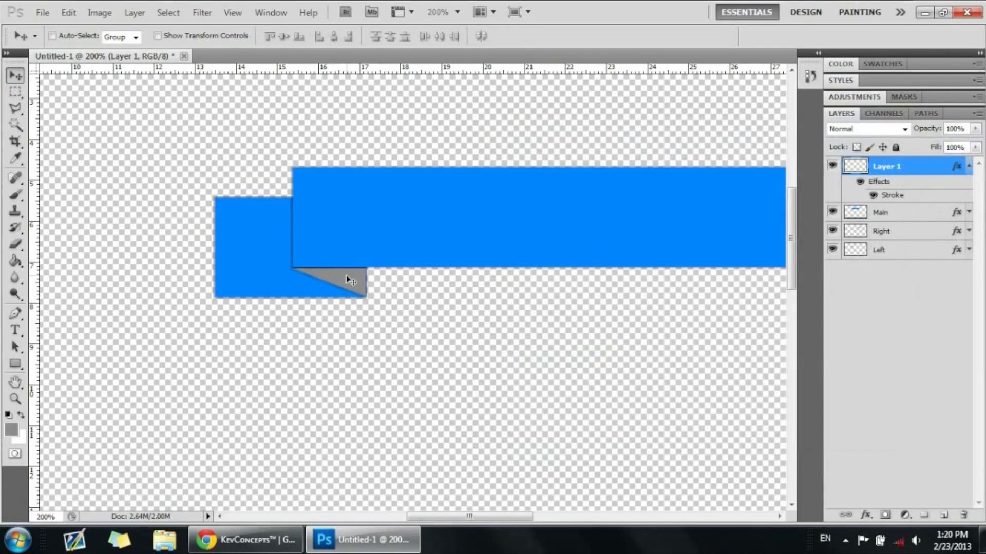
left_click_drag(350, 283, 347, 278)
left_click(968, 165)
double_click(897, 168)
type("Triangle")
key("Return")
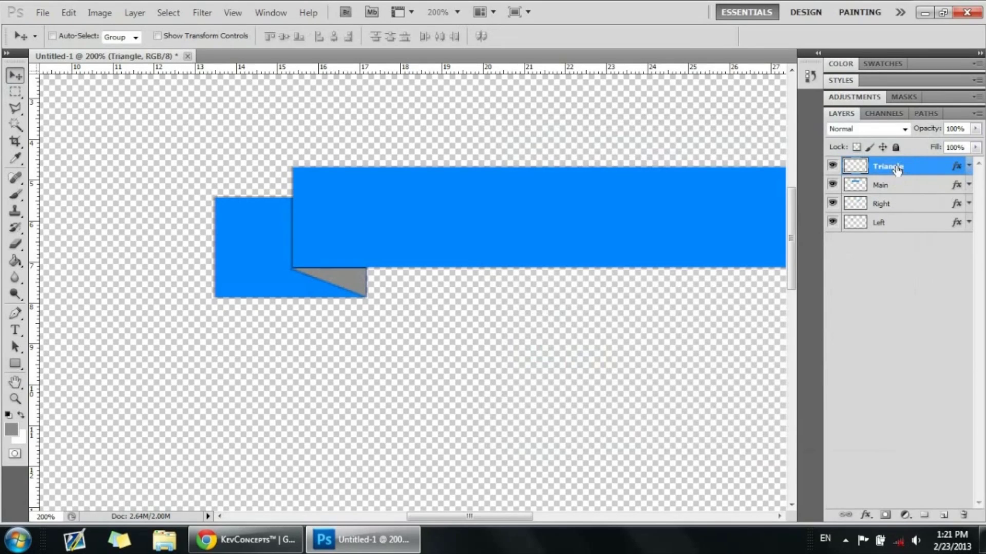
left_click_drag(909, 169, 907, 198)
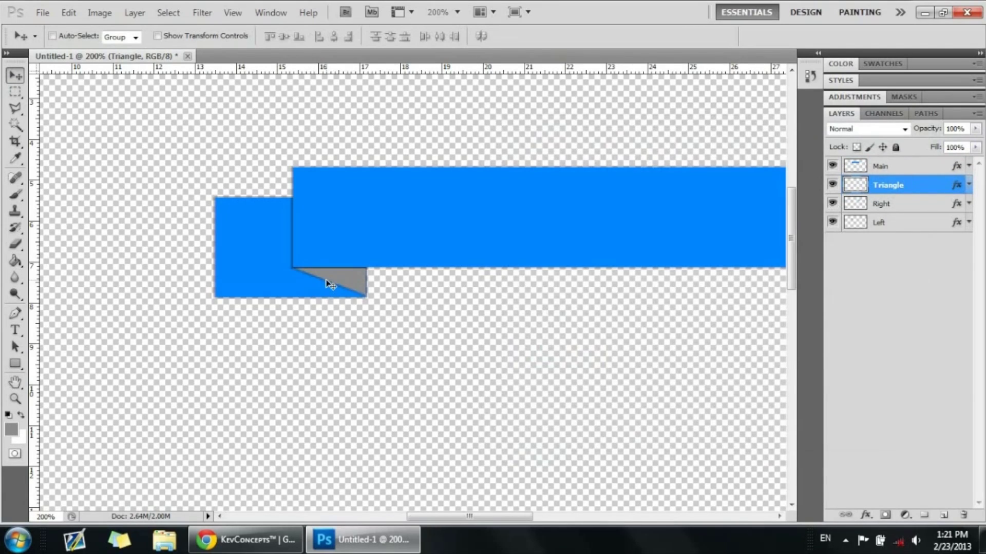
key("Down")
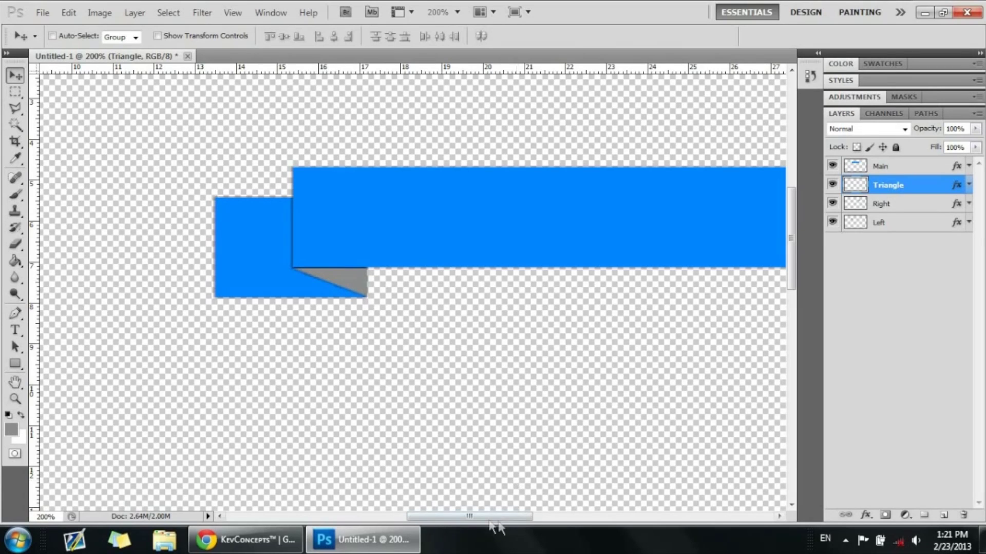
Duplicate the Triangle layer and place the copy on the empty canvas below the Main bar
left_click_drag(523, 515, 543, 515)
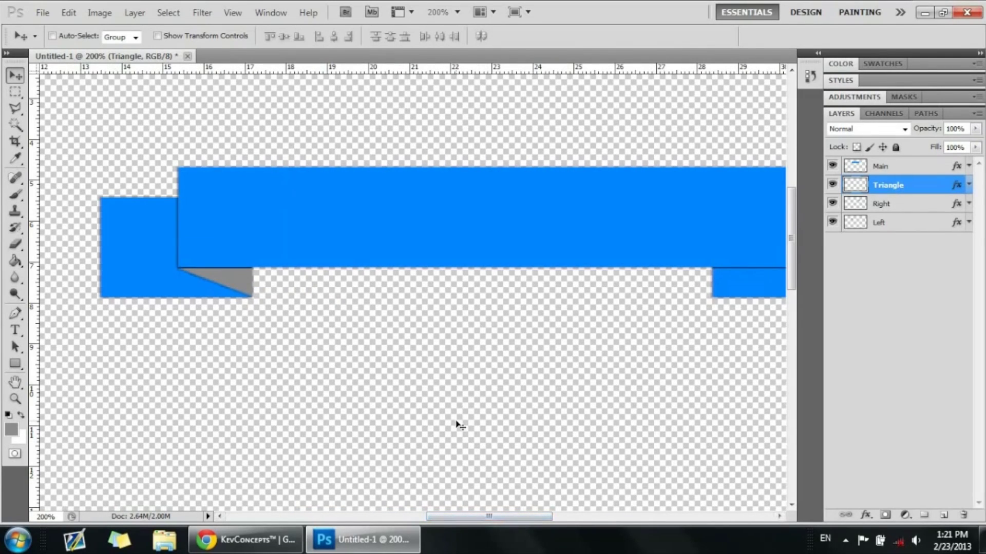
key("ctrl+minus")
mouse_move(493, 516)
left_mouse_down()
mouse_move(528, 516)
mouse_move(511, 516)
left_mouse_up()
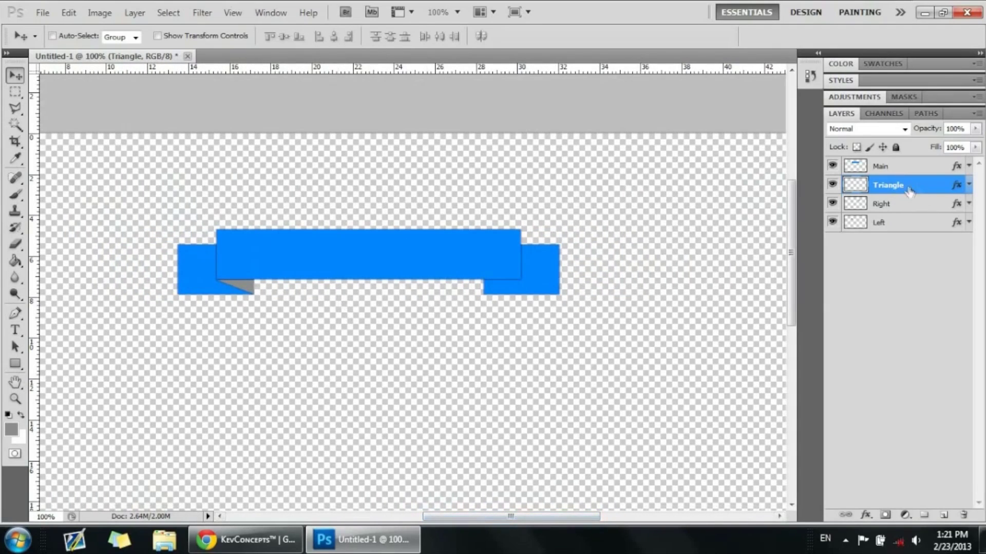
left_click_drag(257, 296, 436, 315)
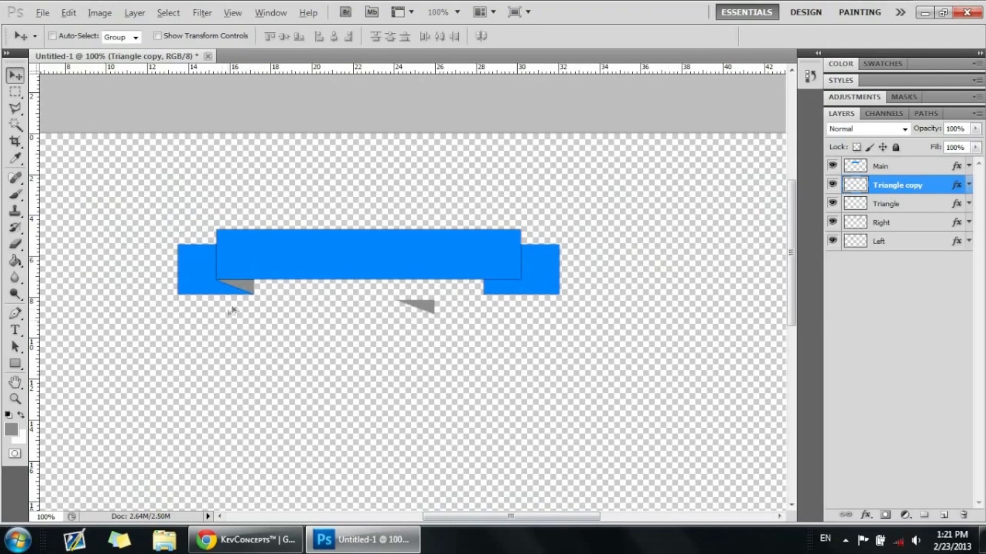
Flip the triangle copy horizontally and place it in the fold beneath the Main bar's right end
left_click(68, 12)
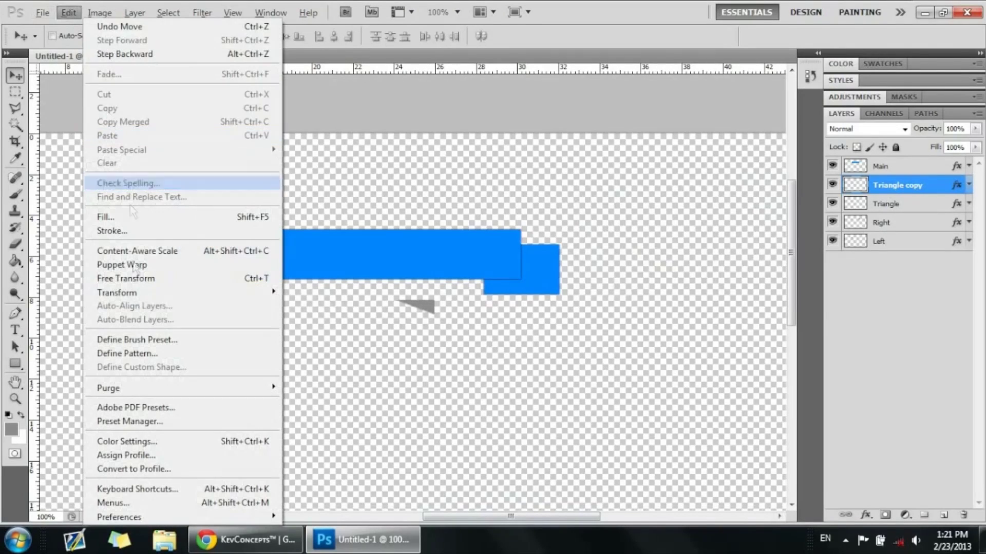
mouse_move(129, 295)
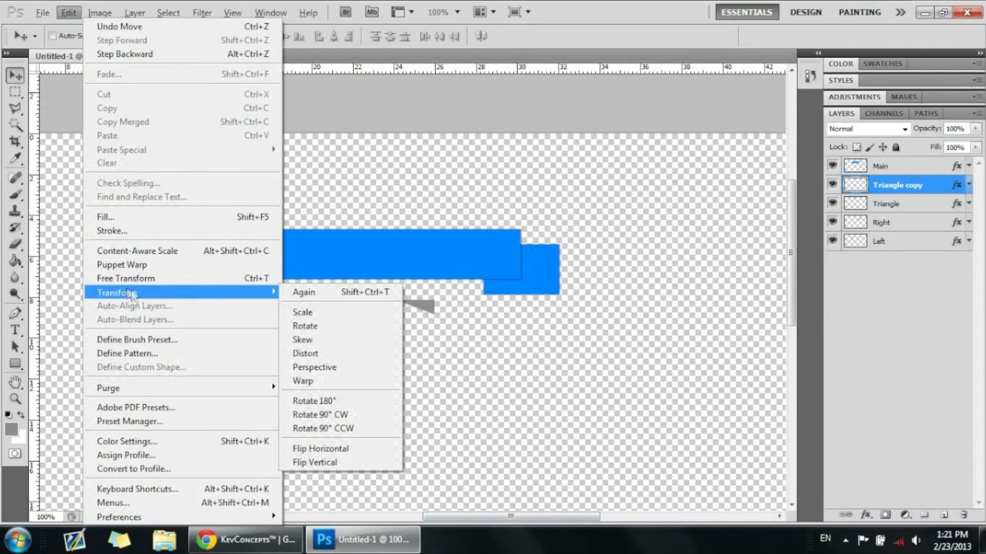
left_click(68, 12)
left_click(69, 13)
left_click(72, 14)
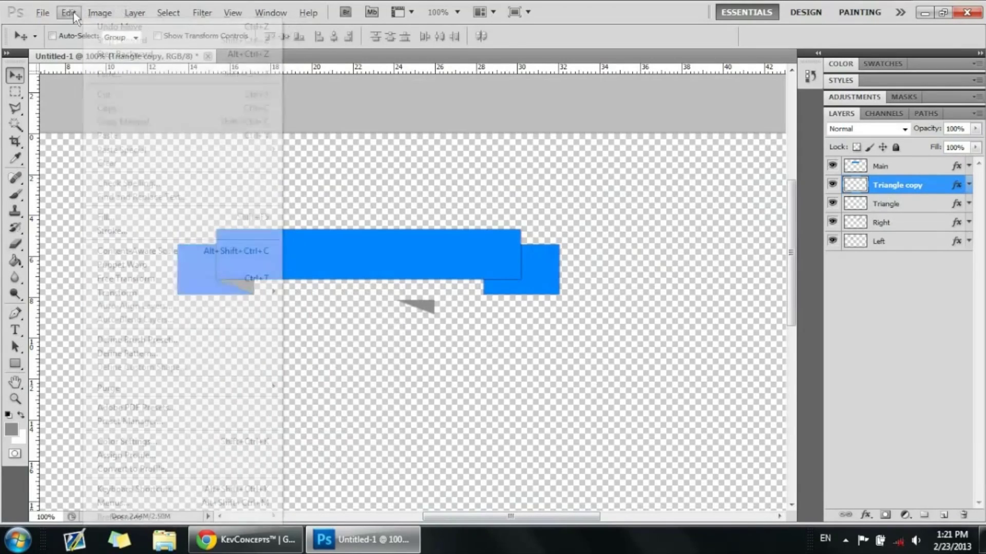
left_click(73, 15)
mouse_move(215, 293)
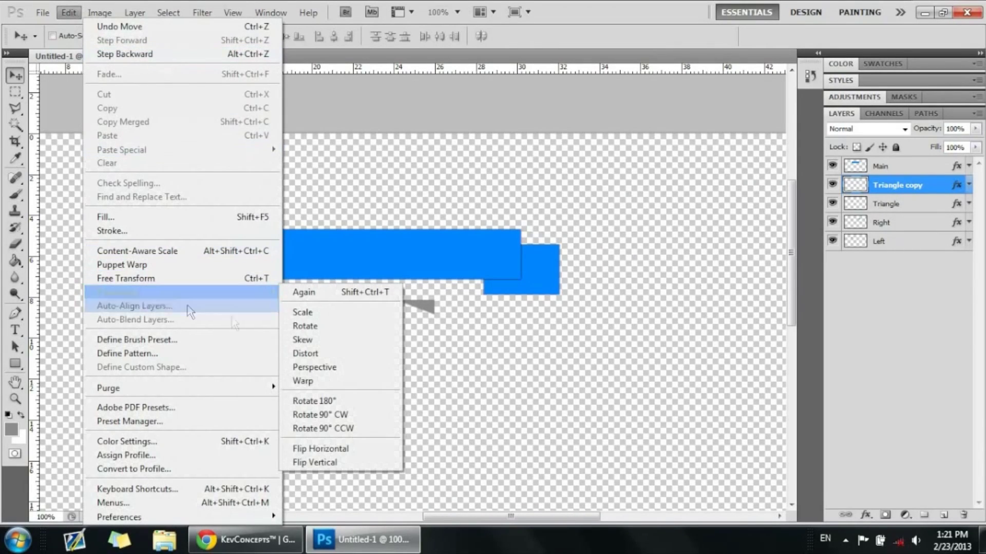
left_click(365, 463)
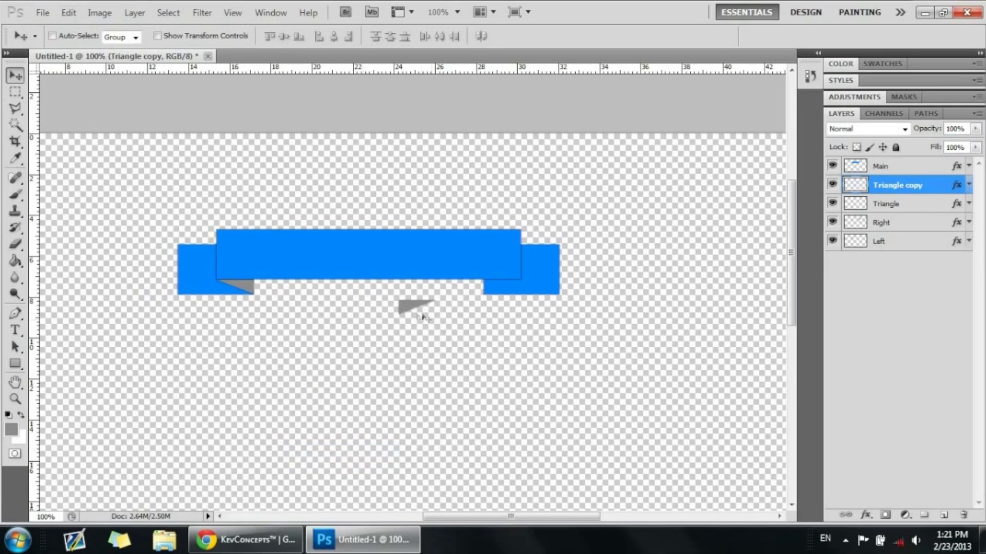
left_click_drag(426, 318, 511, 297)
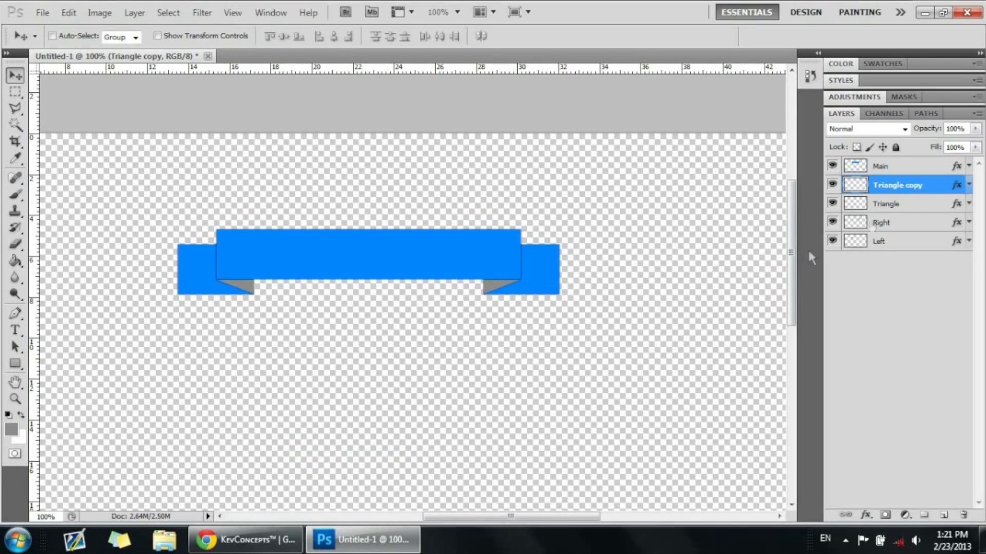
Rename the triangle copy's layer as Triangle Right
double_click(911, 188)
left_click_drag(924, 185, 905, 185)
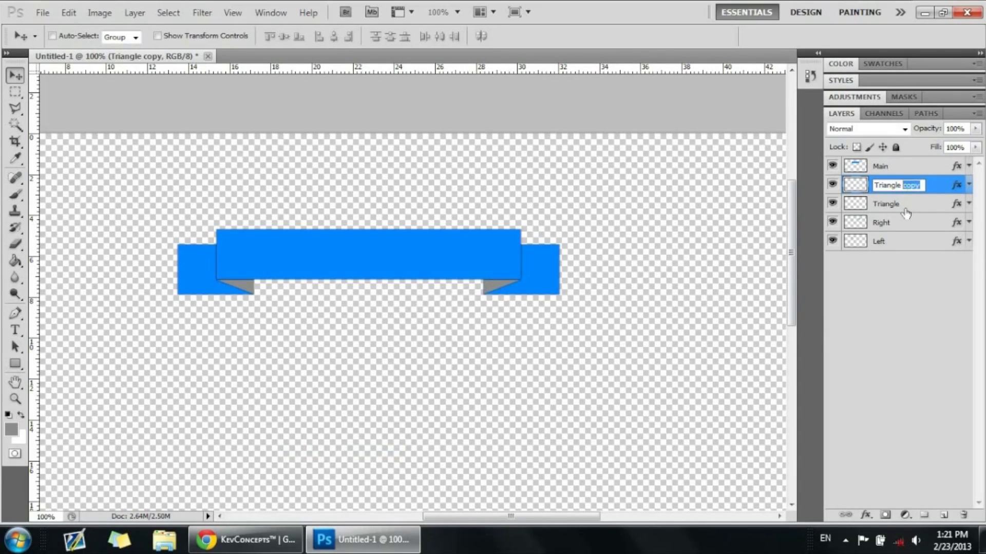
type("Right")
key("Return")
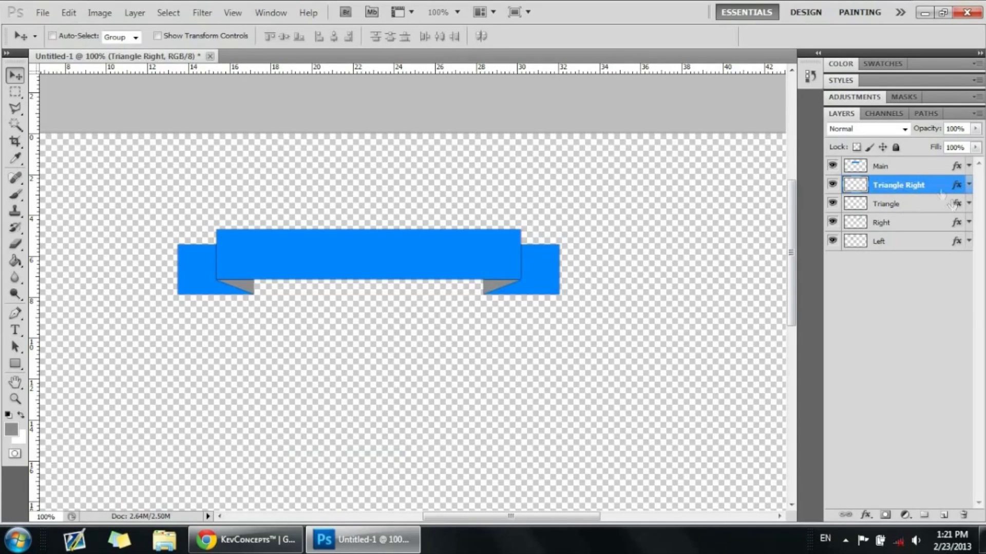
Move all five ribbon layers together down toward the middle of the canvas, and deselect the layers
scroll(627, 335, "down", 2)
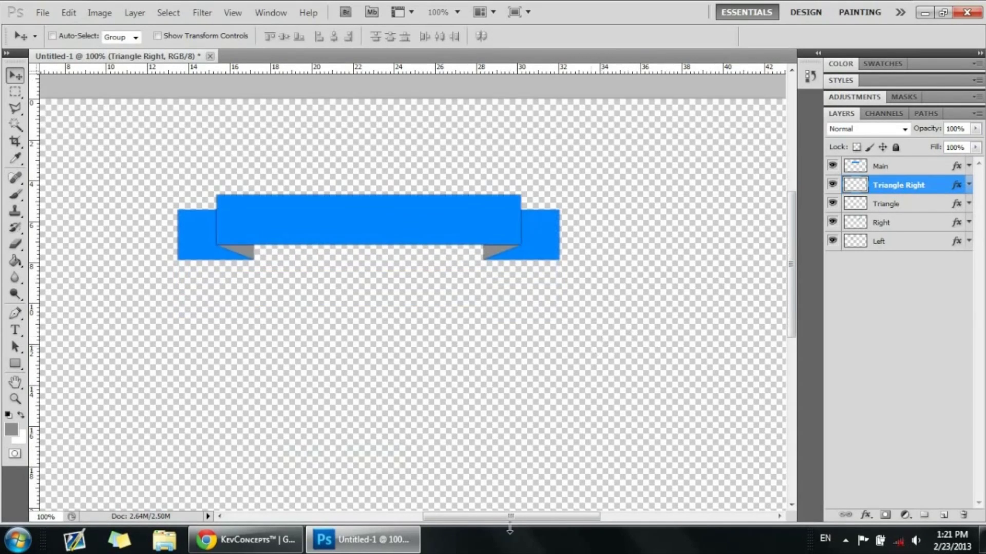
left_click_drag(508, 516, 500, 516)
scroll(519, 421, "up", 2)
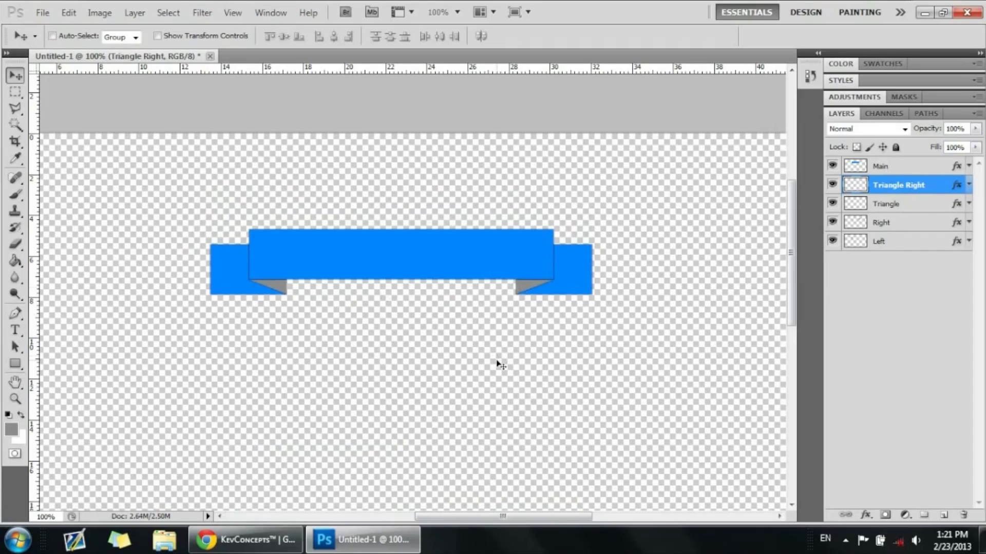
scroll(501, 366, "down", 1)
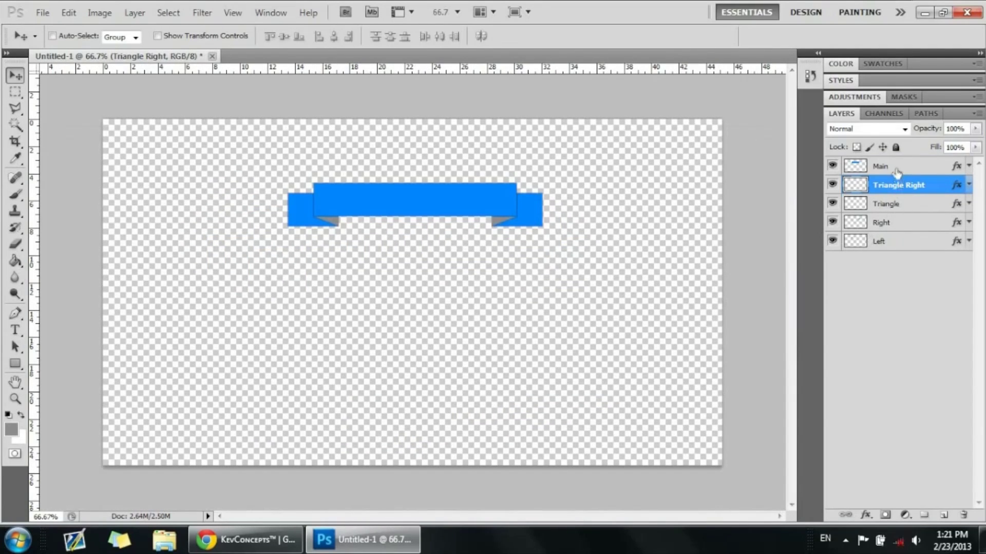
left_click(896, 167)
left_click(903, 241, "shift")
left_click_drag(418, 216, 416, 268)
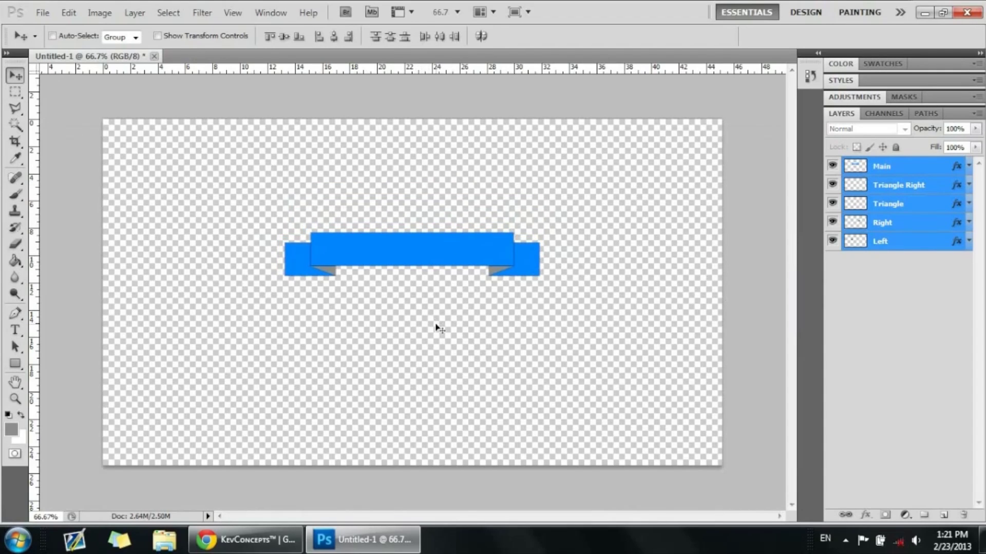
key("ctrl+plus")
left_click(912, 291)
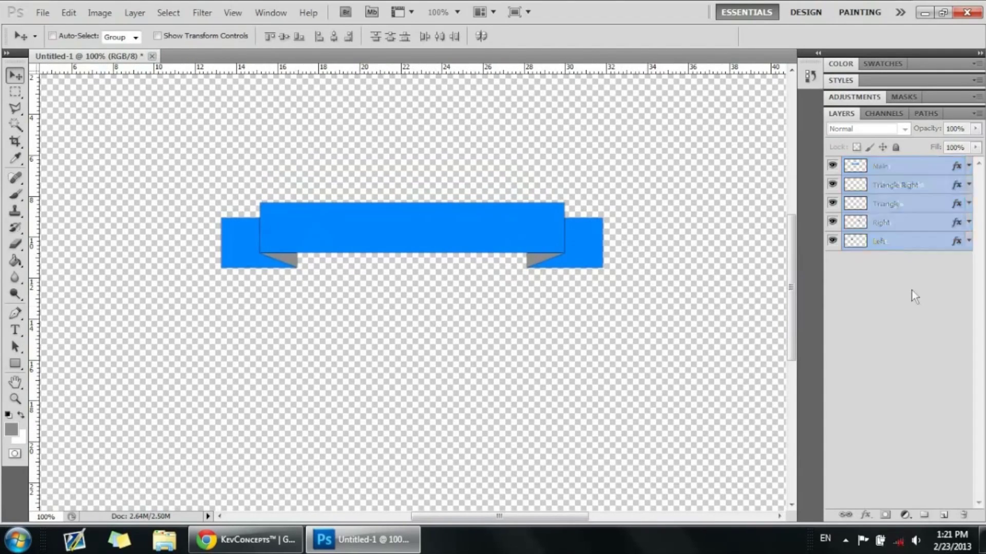
left_click(894, 186)
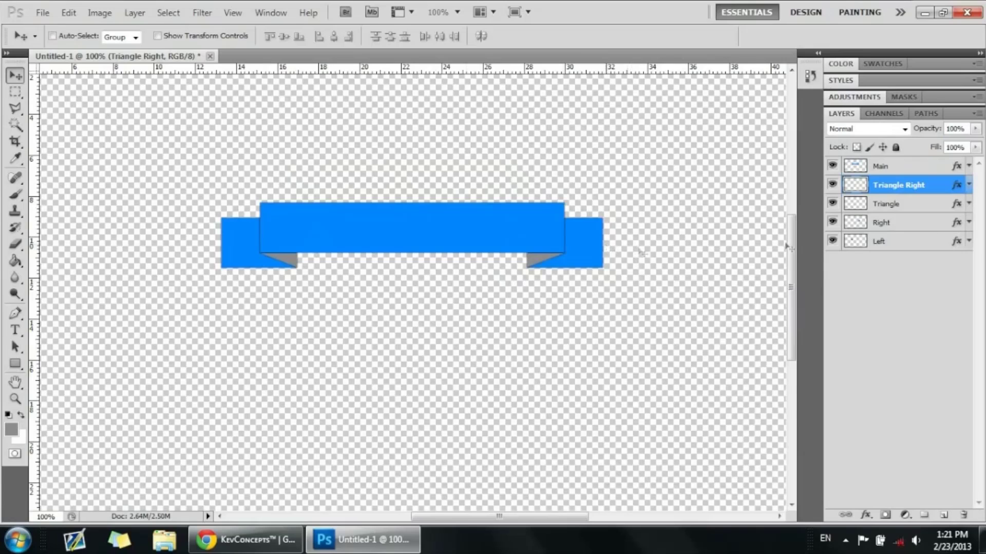
left_click(907, 203)
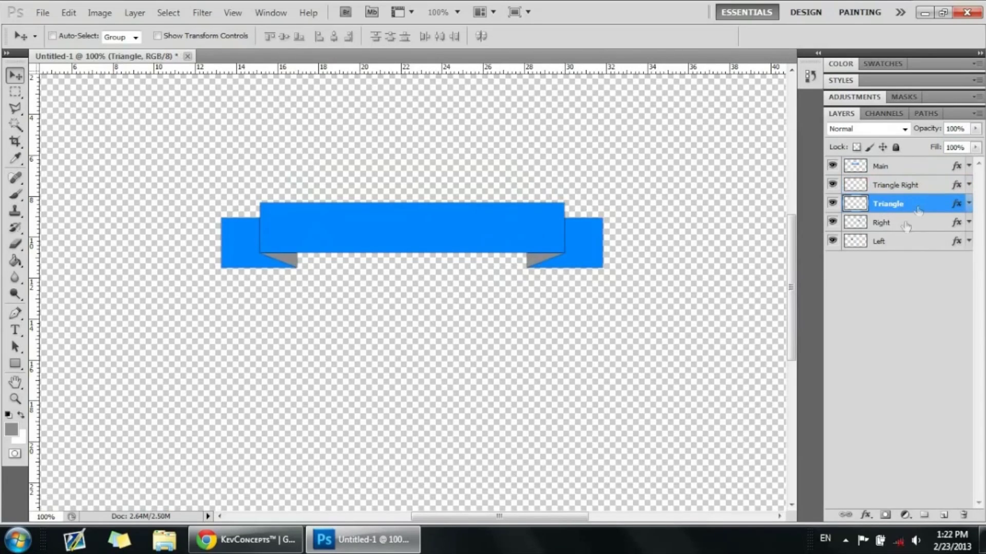
left_click_drag(522, 516, 511, 516)
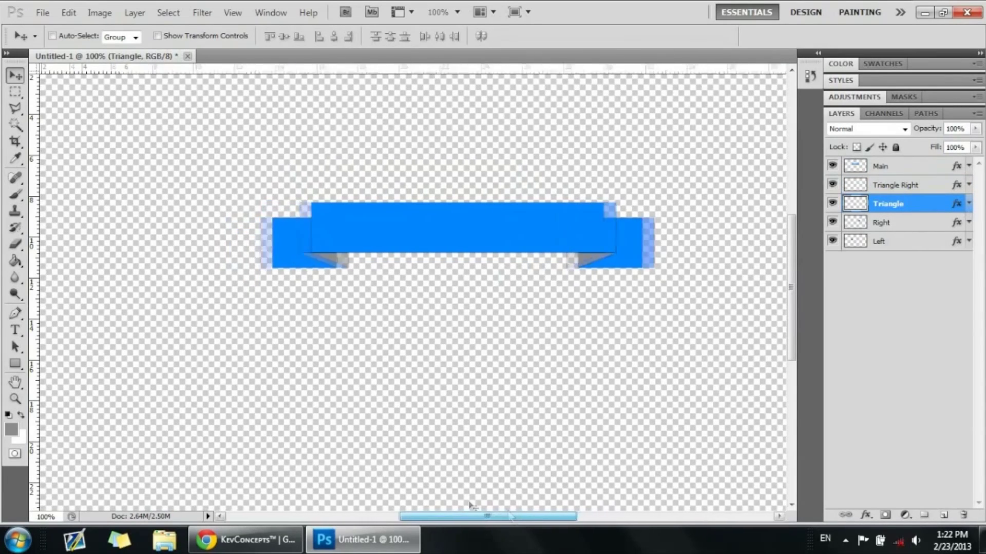
left_click(15, 109)
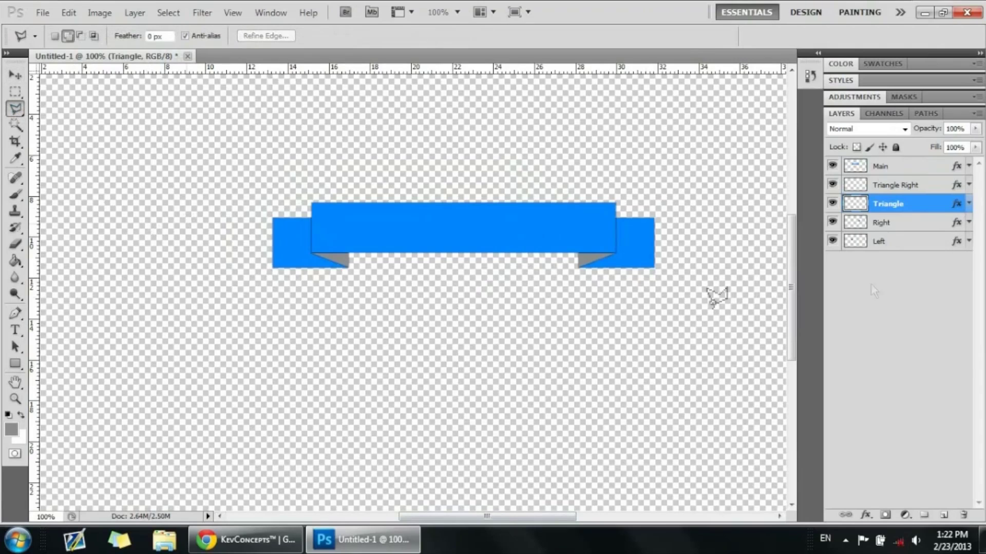
left_click(914, 186)
left_click(914, 205)
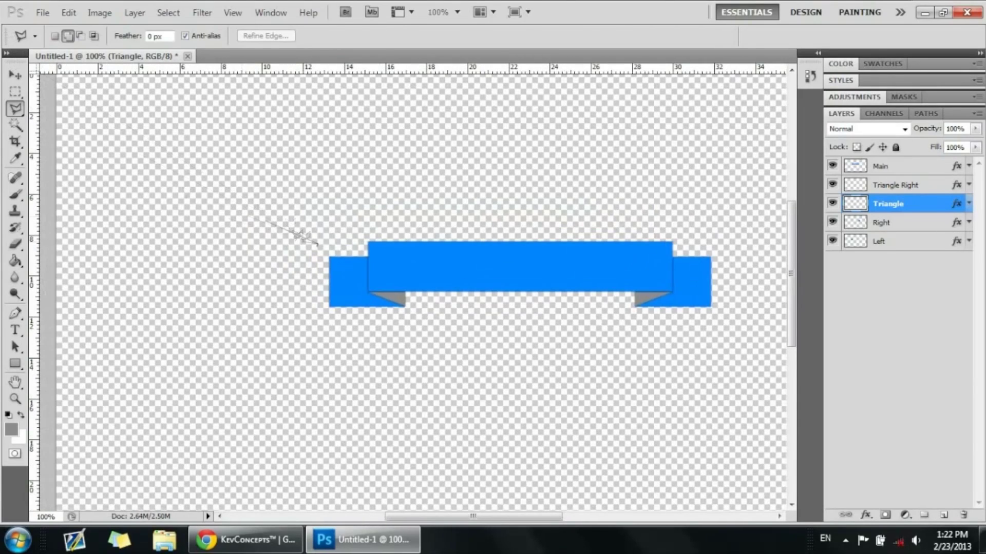
double_click(318, 243)
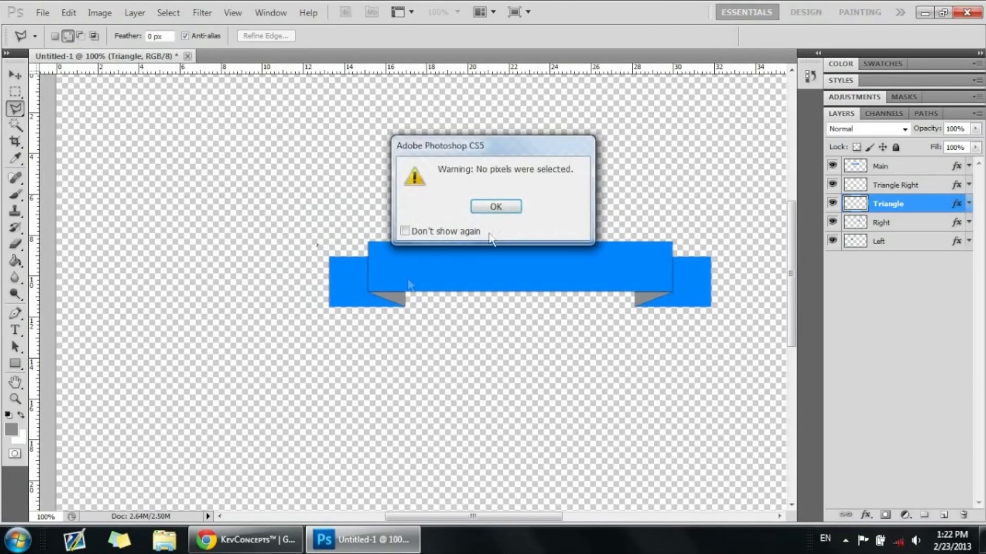
left_click(499, 206)
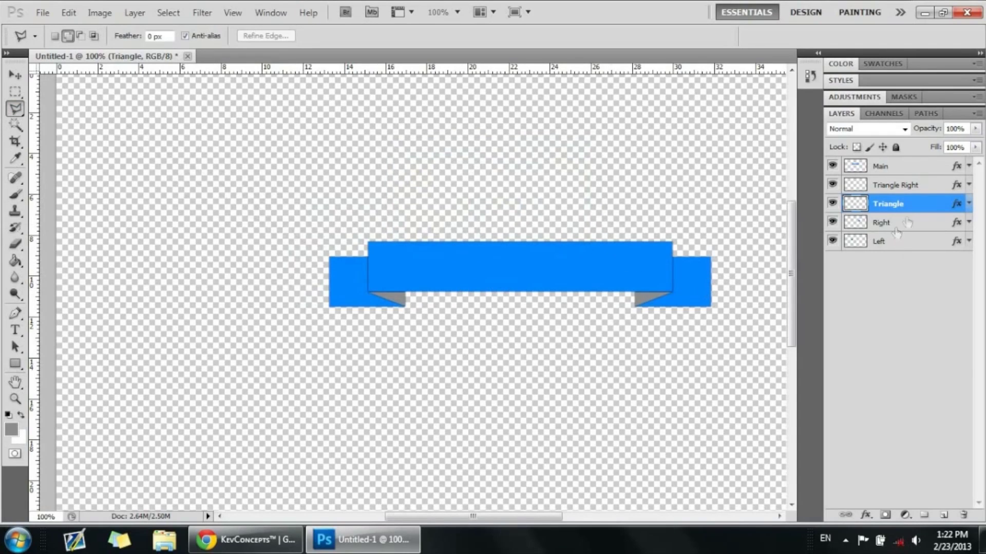
Cut a V-shaped notch into the outer end of the Left rectangle using a Polygonal Lasso selection on the Left layer
right_click(10, 113)
left_click(56, 117)
left_click(311, 240)
left_click(341, 280)
left_click(315, 323)
left_click(255, 295)
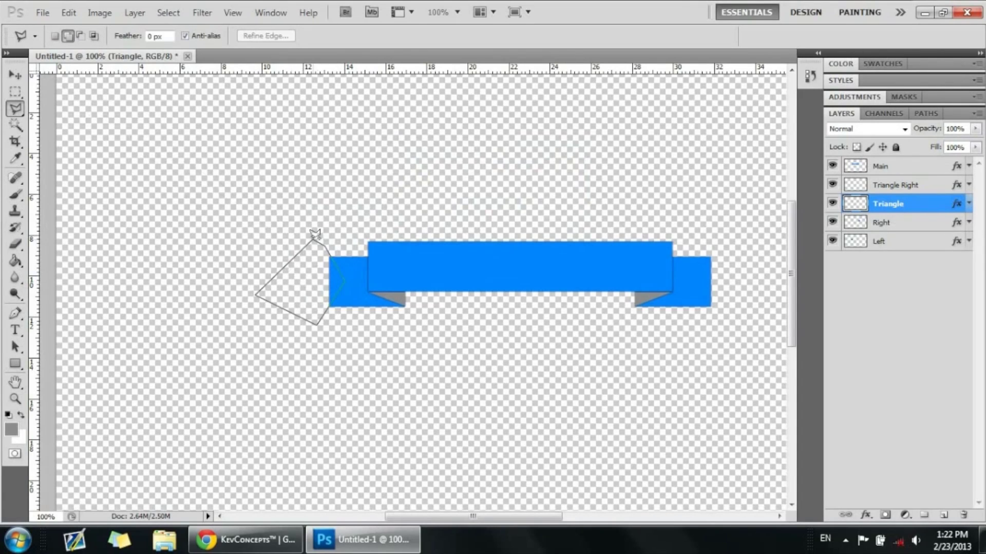
left_click(312, 239)
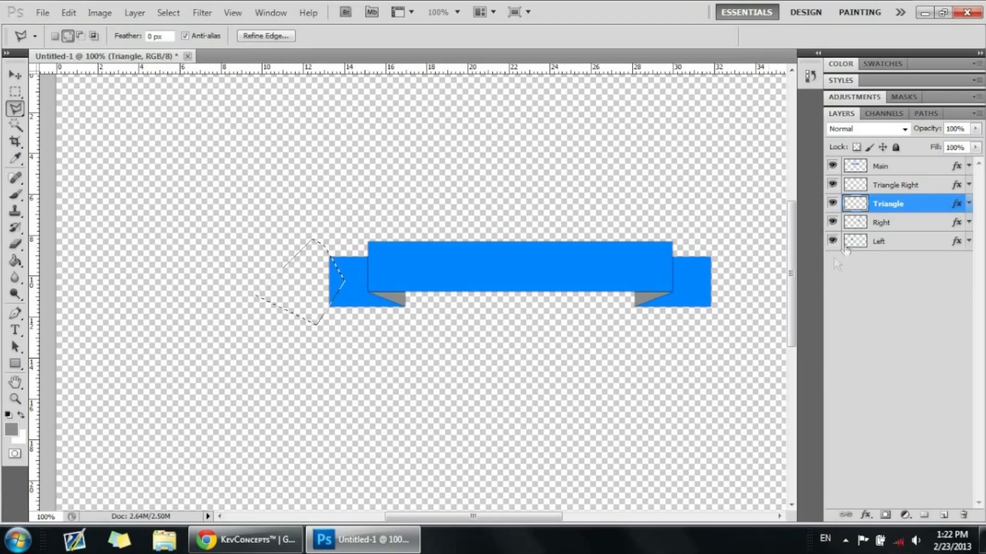
left_click(909, 225)
left_click(900, 243)
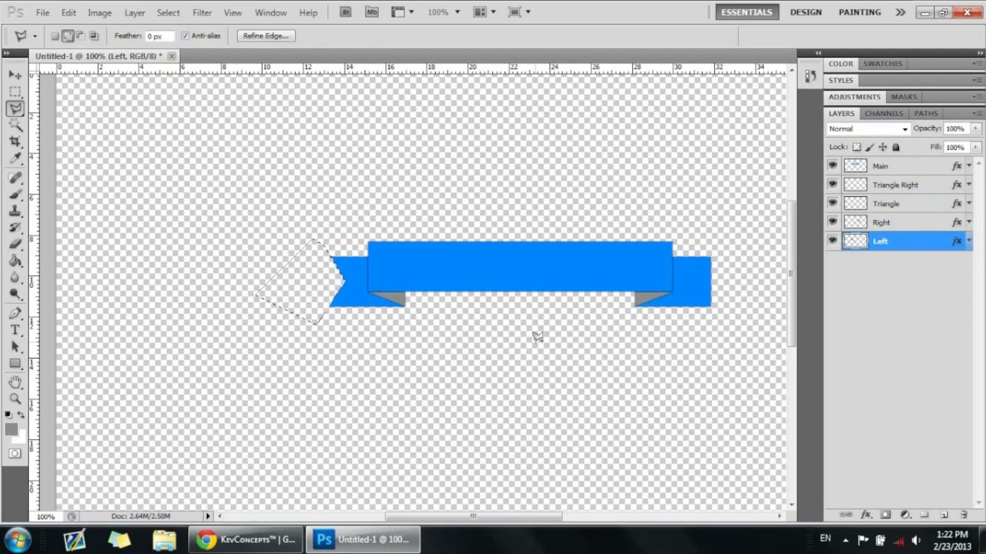
Clear the selection around the Left rectangle and delete the unnotched Right layer
left_click(15, 92)
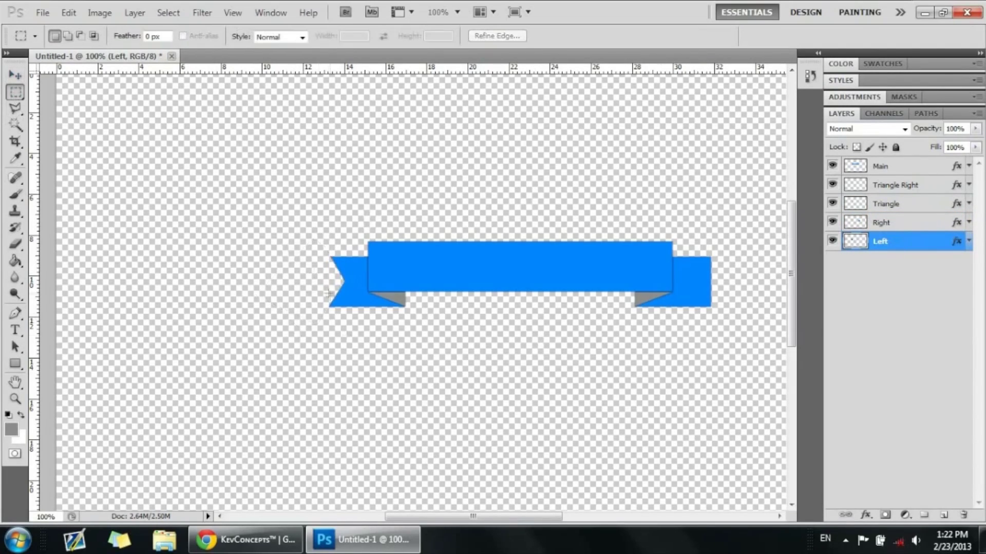
left_click_drag(420, 520, 444, 519)
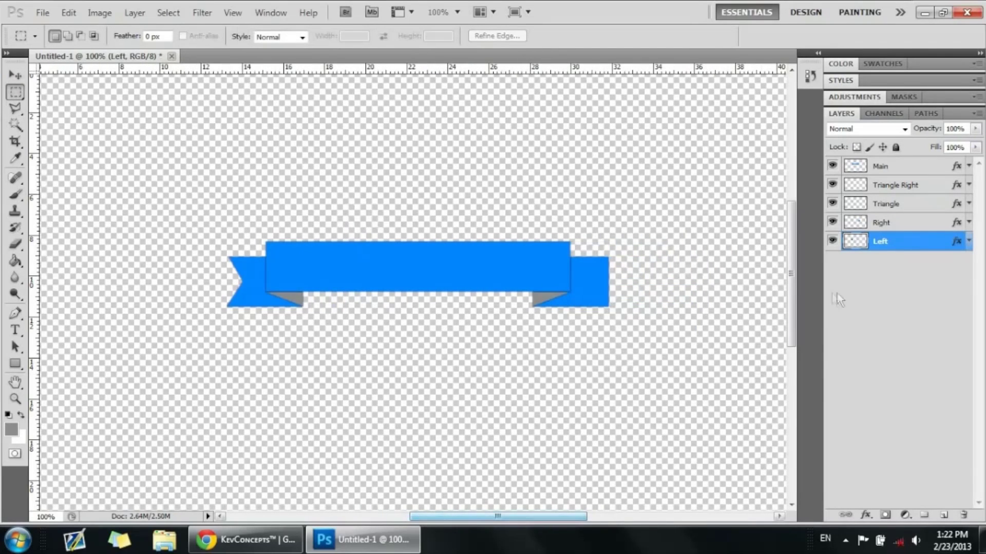
left_click(902, 224)
key("Delete")
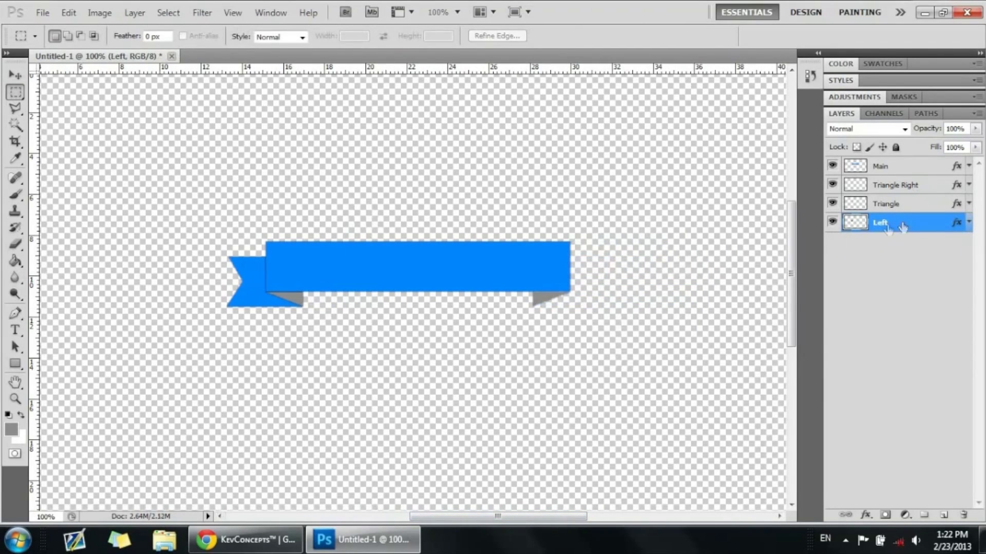
Duplicate the notched Left piece, flip the copy horizontally, and place it behind the Main bar's right end
left_click(14, 75)
left_click_drag(262, 310, 496, 414)
left_click(68, 12)
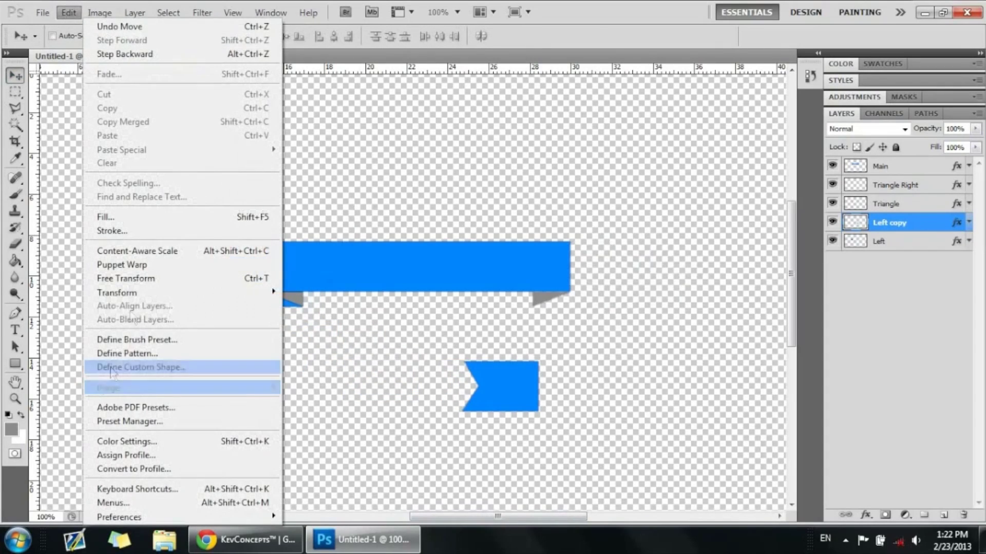
mouse_move(134, 292)
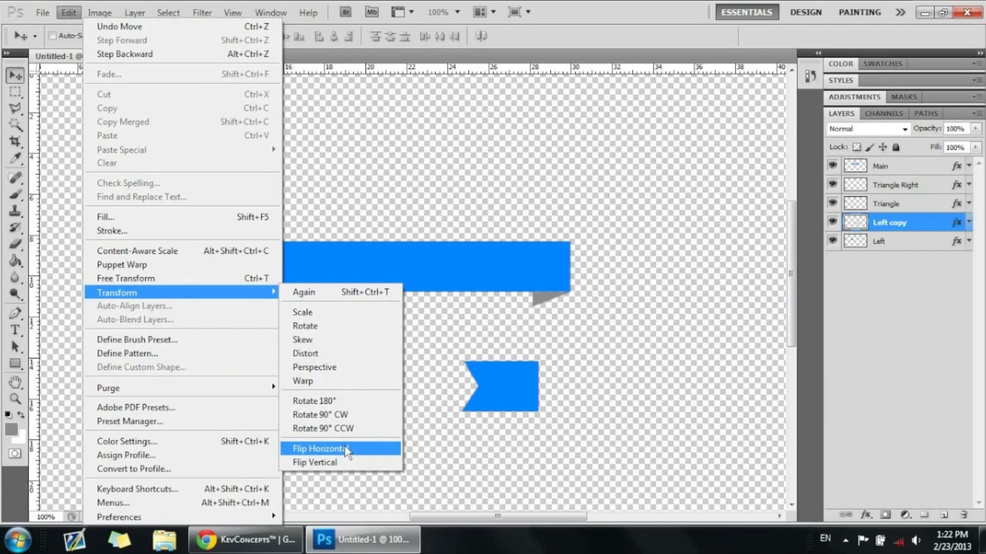
left_click(343, 449)
left_click_drag(481, 386, 555, 279)
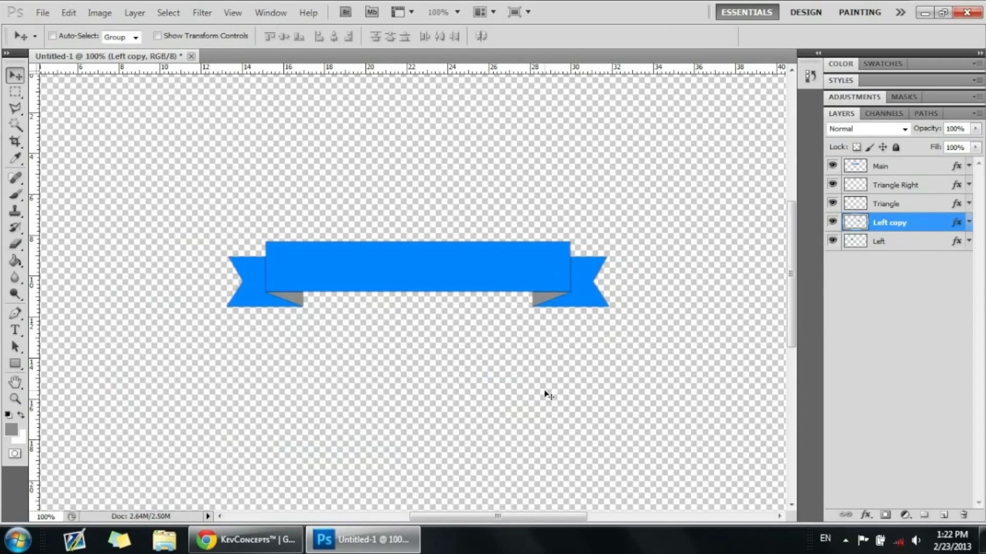
key("ctrl+minus")
key("ctrl+plus")
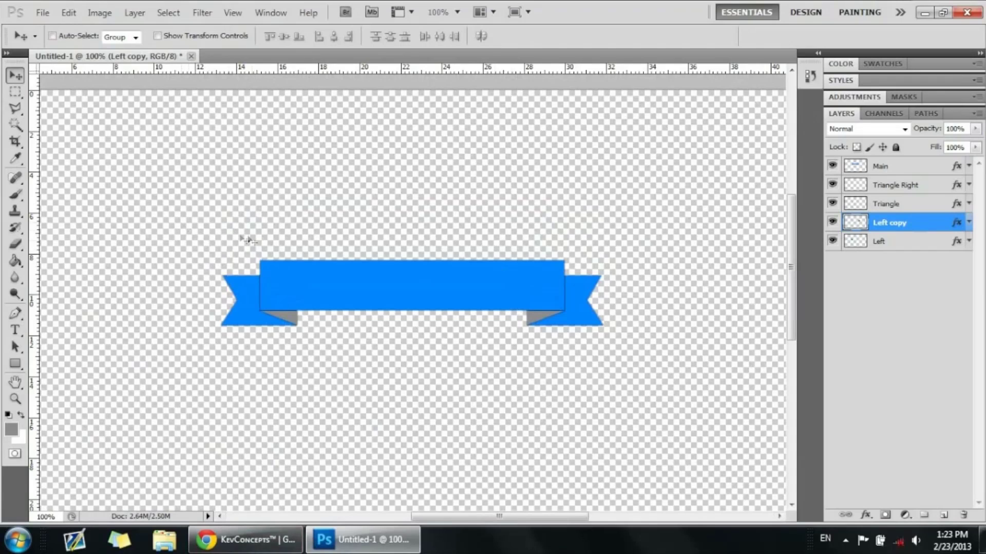
Put all five ribbon layers, from Main down to Left, inside a new layer group
left_click(907, 169)
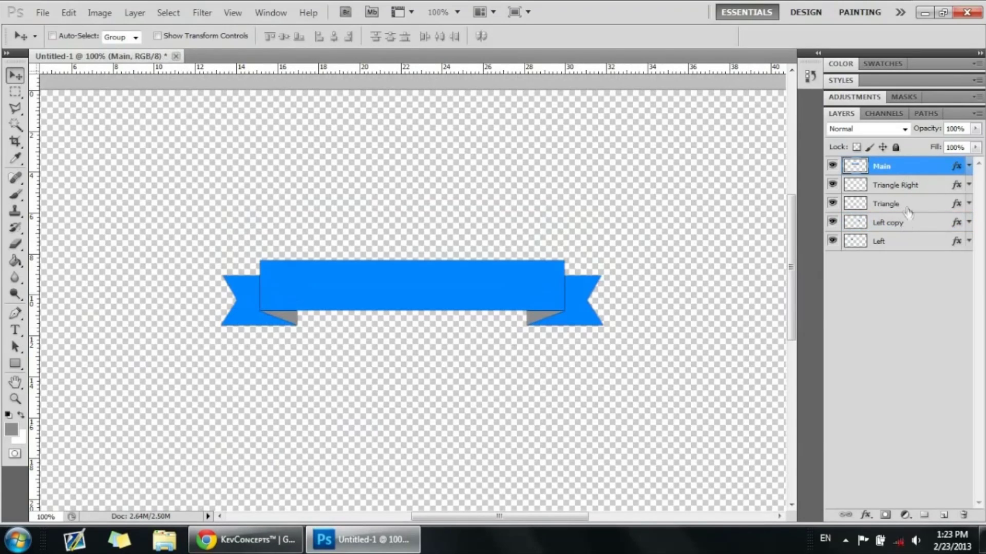
left_click(902, 240)
left_click(908, 163)
left_click(909, 241, "shift")
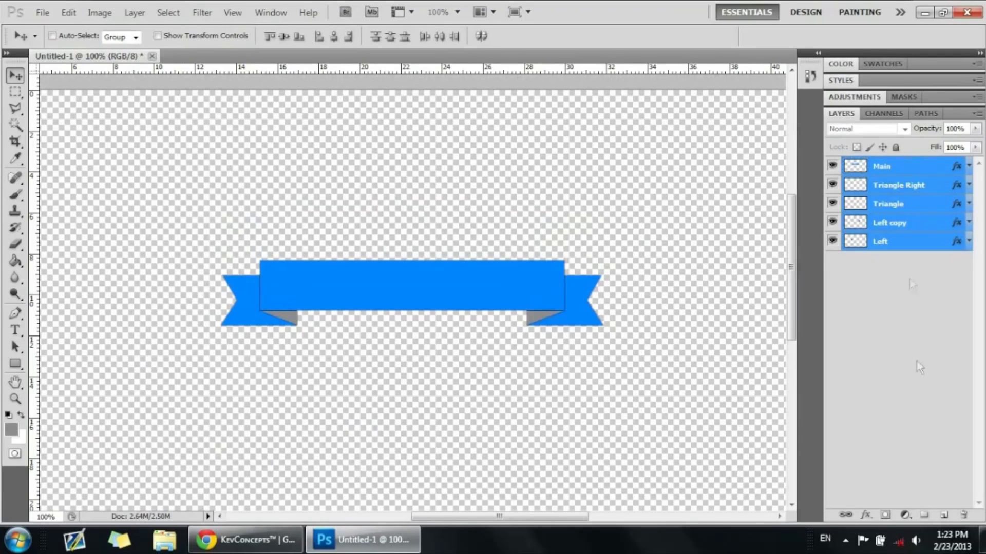
key("ctrl+g")
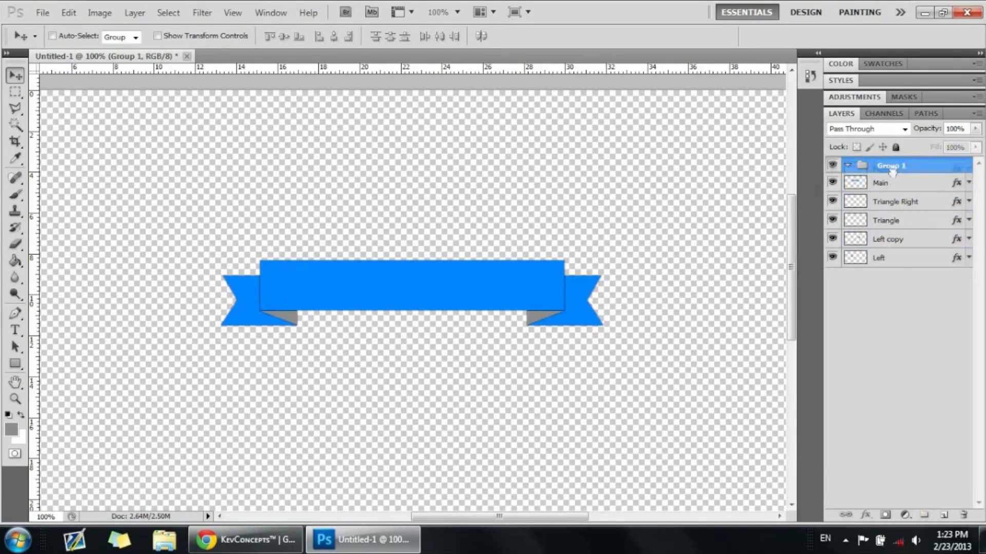
left_click(905, 182)
left_click(899, 205)
left_click(895, 259, "shift")
left_click_drag(894, 234, 895, 195)
left_click(868, 339)
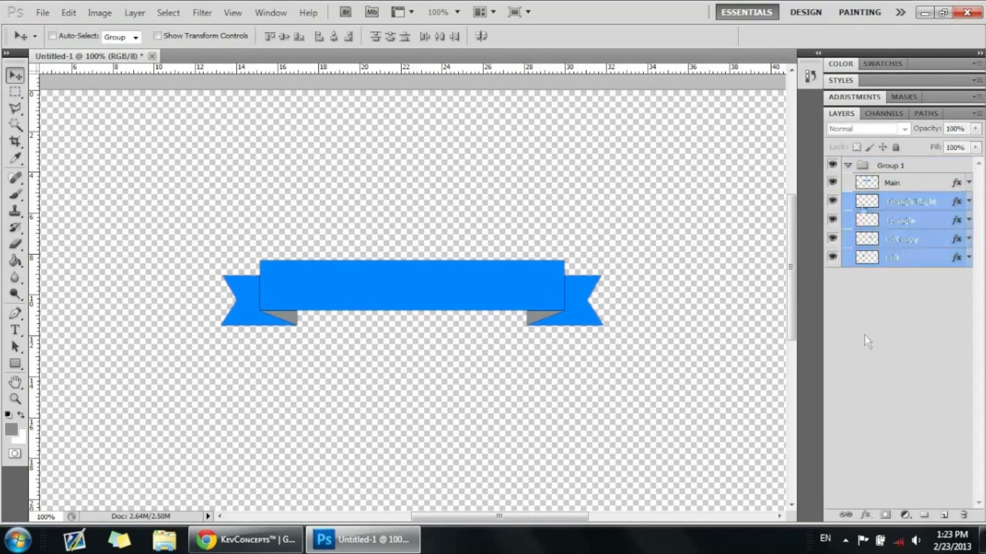
Collapse the ribbon's layer group and rename it as Banner 1
left_click(847, 165)
double_click(892, 165)
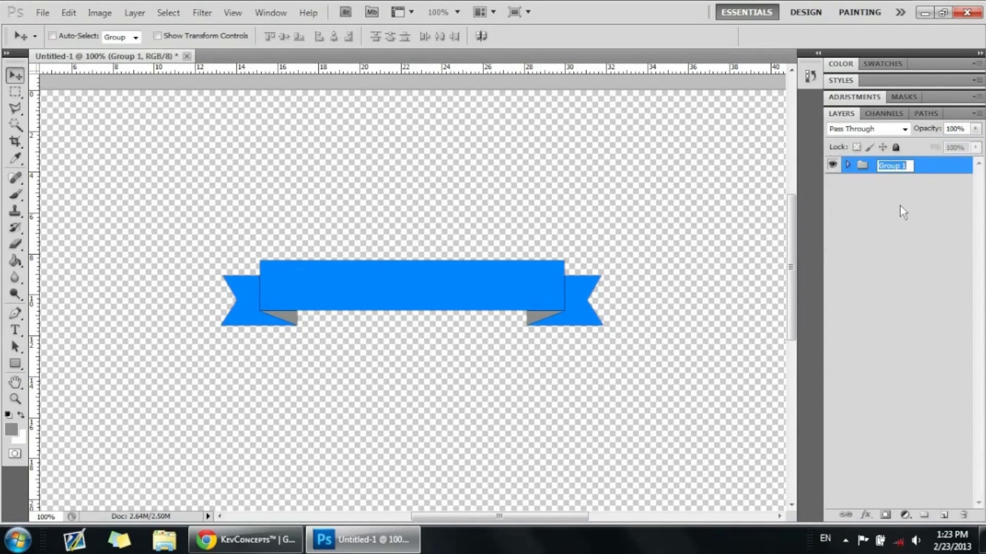
type("Banner 1")
key("Return")
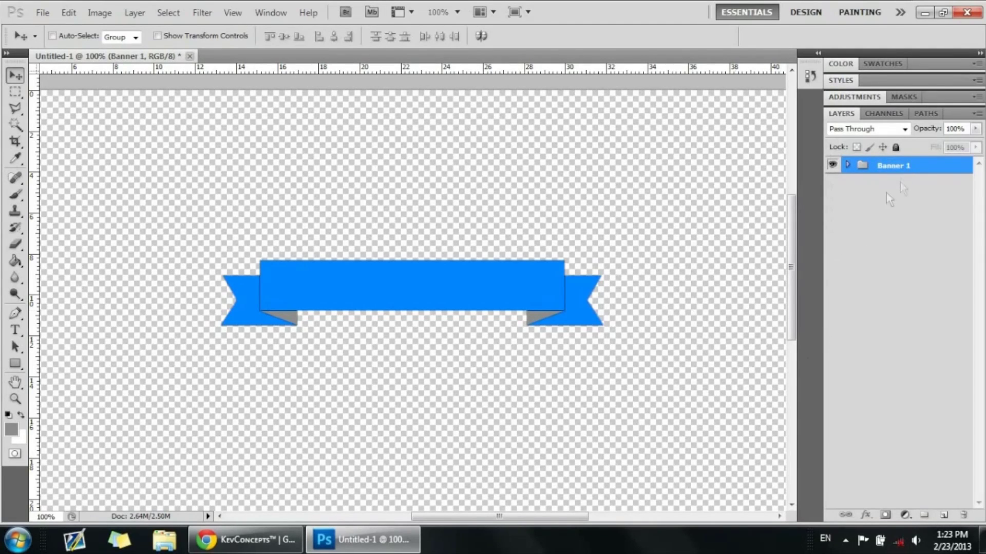
scroll(743, 286, "down", 2)
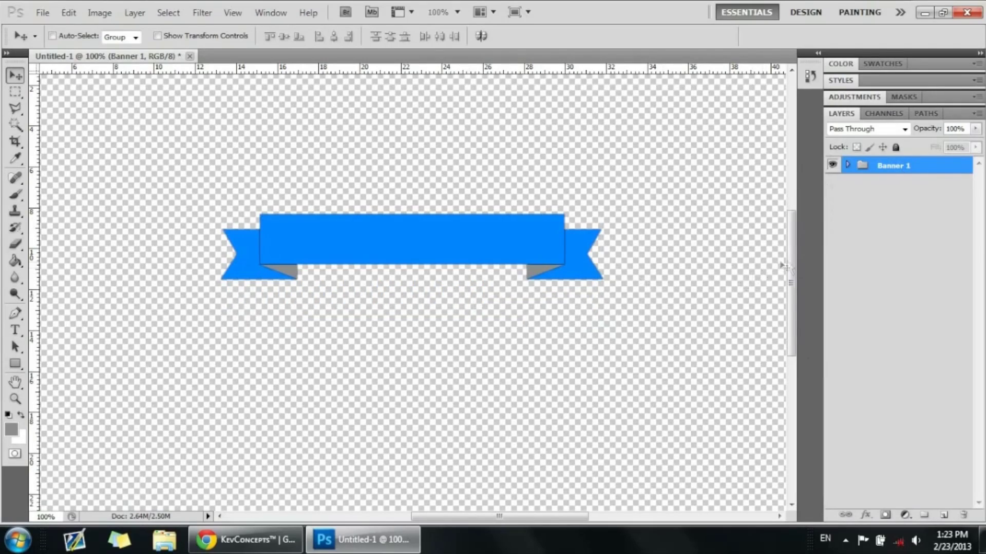
scroll(781, 266, "up", 1)
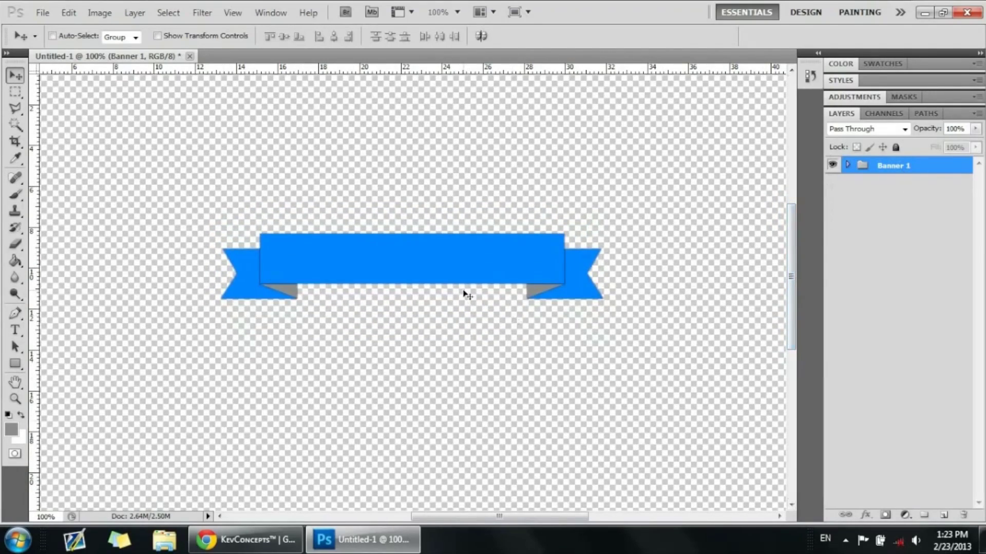
scroll(465, 294, "down", 1)
scroll(464, 292, "up", 1)
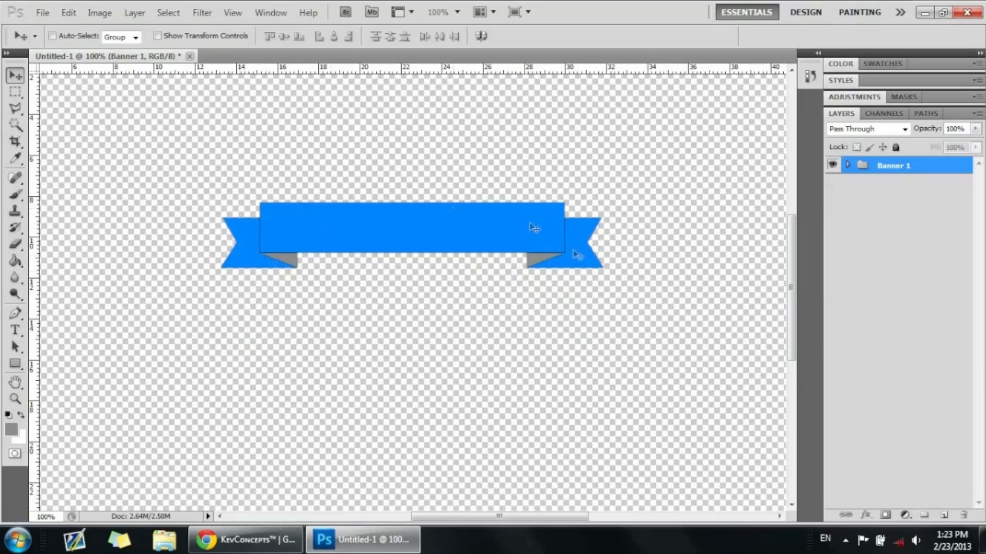
scroll(688, 248, "up", 1)
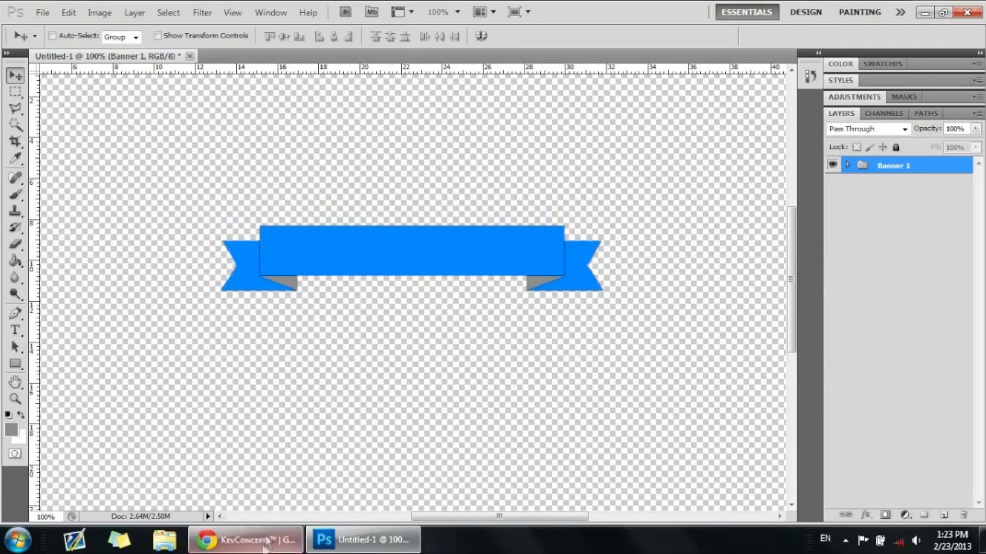
left_click(265, 544)
left_click(246, 540)
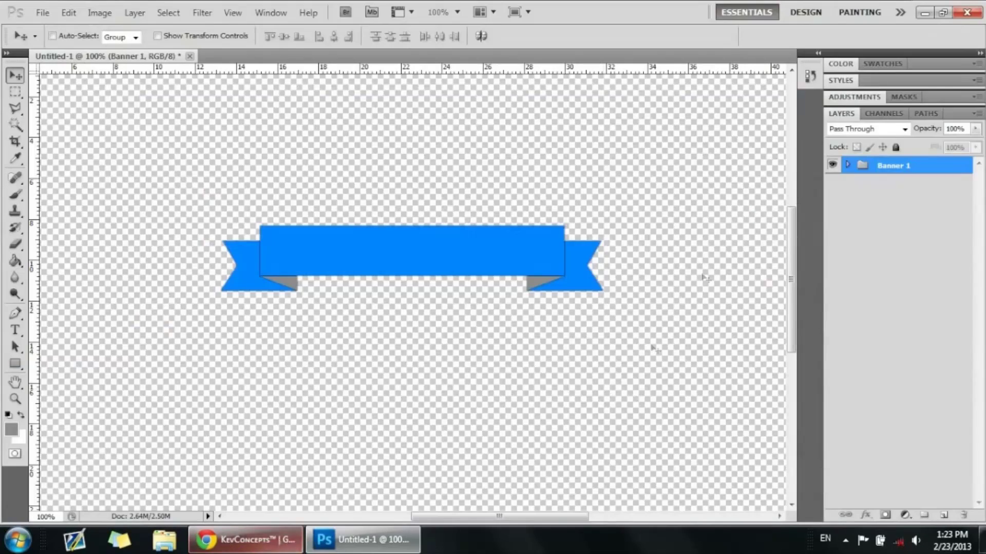
left_click(848, 165)
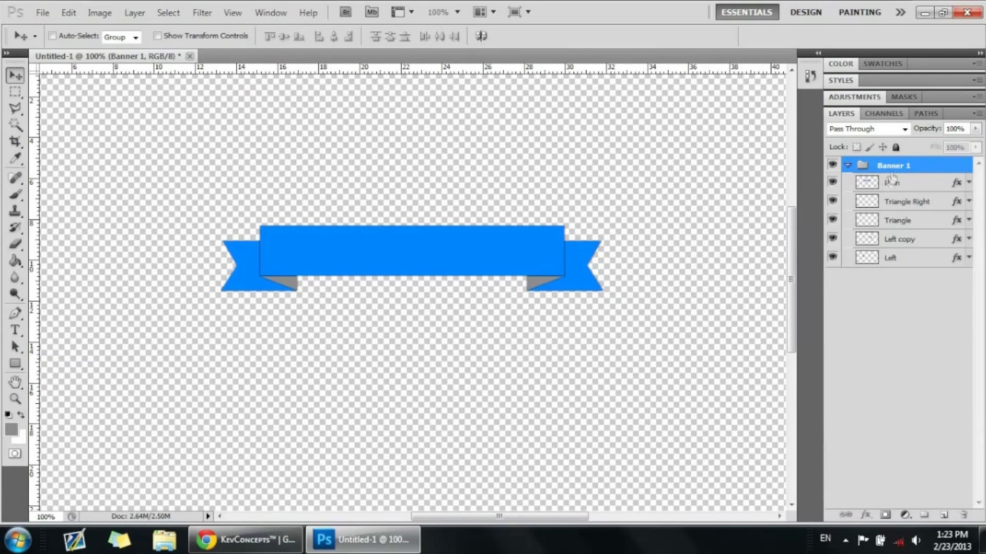
left_click(848, 166)
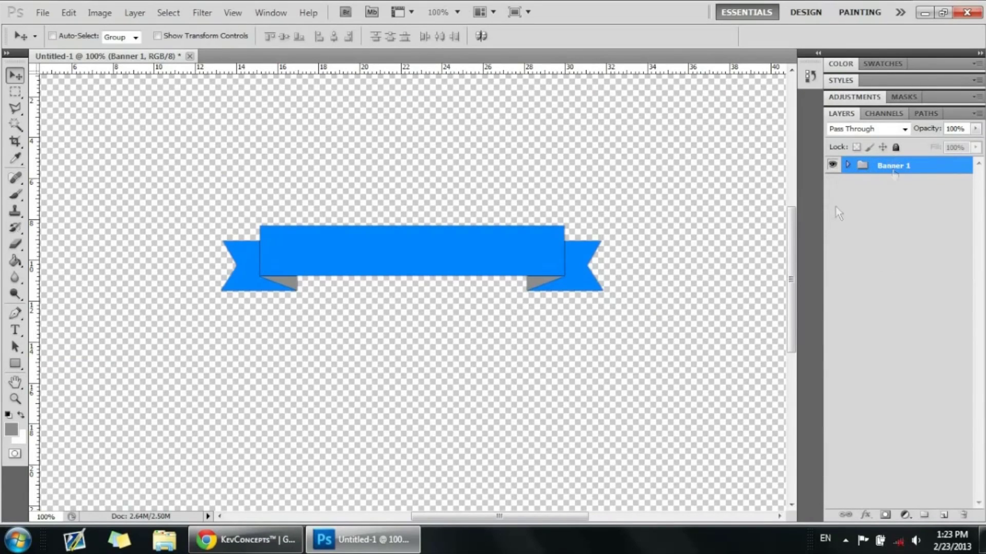
Duplicate the Banner 1 group below the original banner, then hide the original group and stack it above the copy
left_click_drag(359, 271, 367, 360)
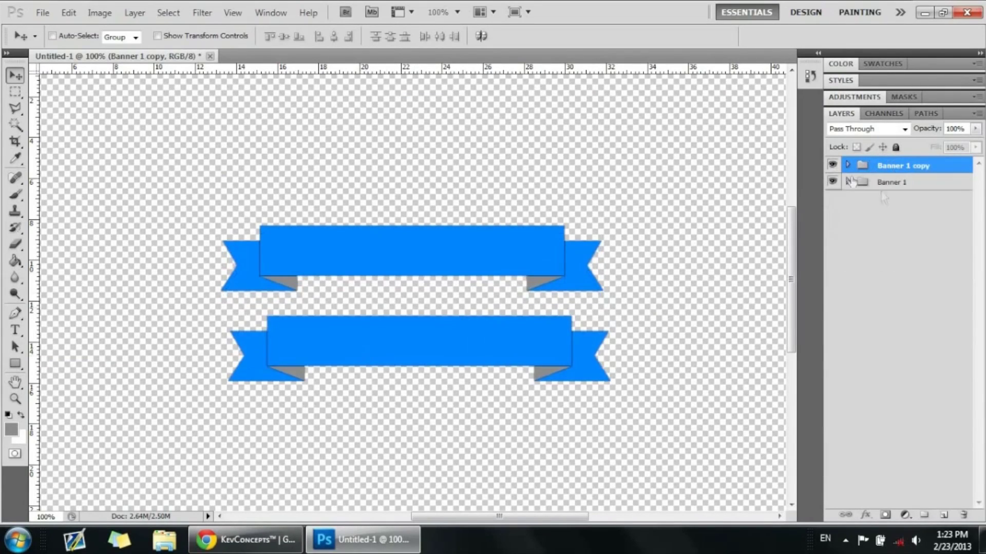
left_click(832, 182)
left_click(833, 182)
left_click(837, 181)
left_click_drag(862, 180, 864, 161)
Merge the five layers inside the Banner 1 copy group into one layer and move the merged banner up the canvas
left_click(847, 181)
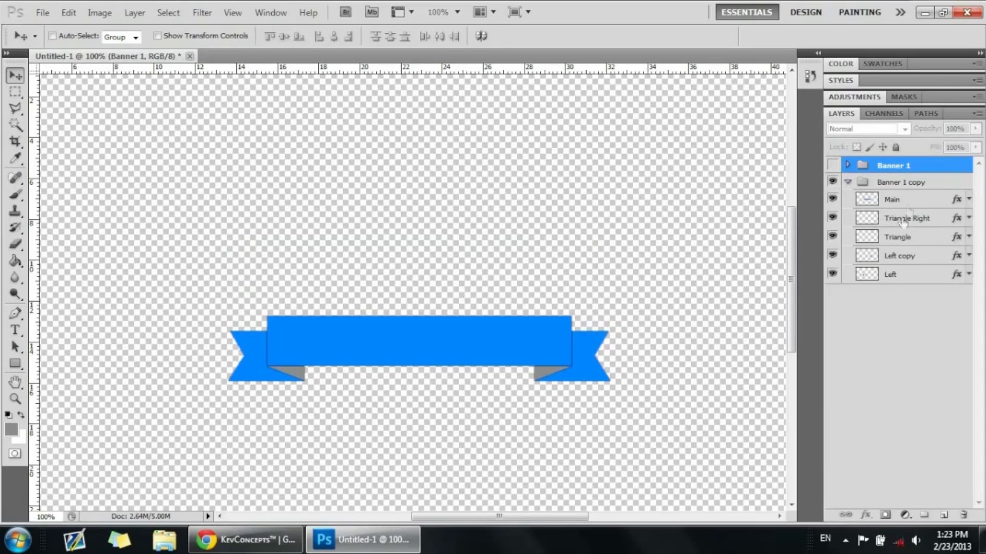
left_click_drag(793, 279, 795, 303)
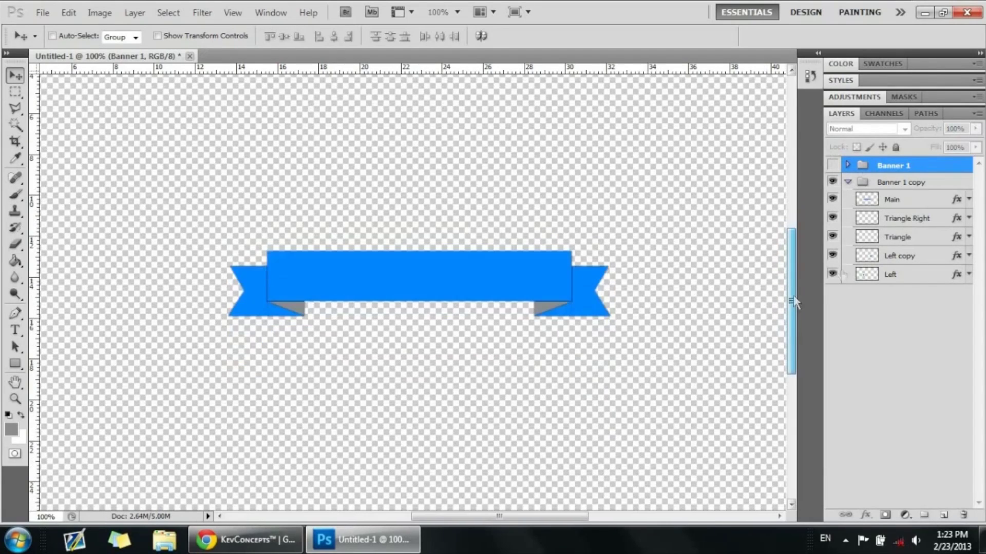
left_click(922, 203)
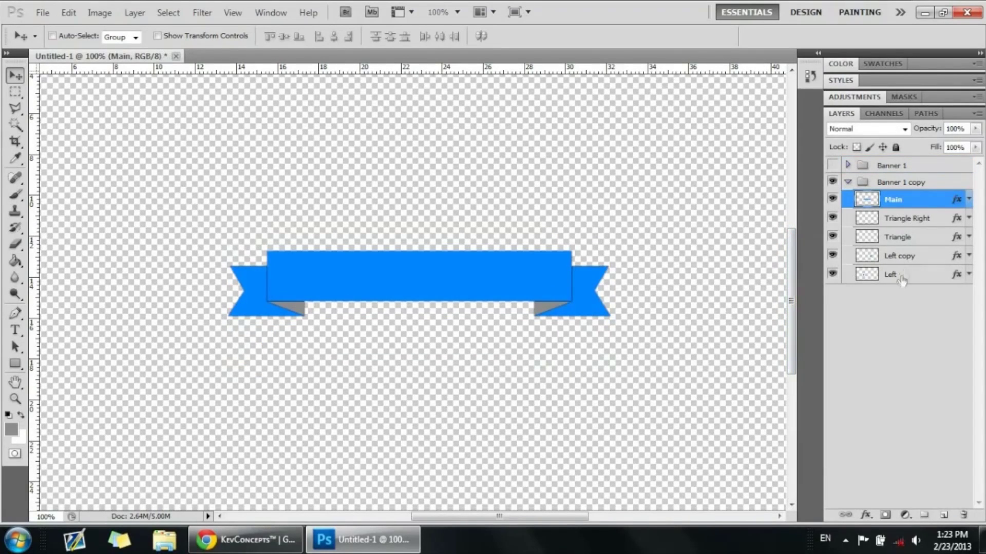
left_click(902, 279, "shift")
right_click(901, 277)
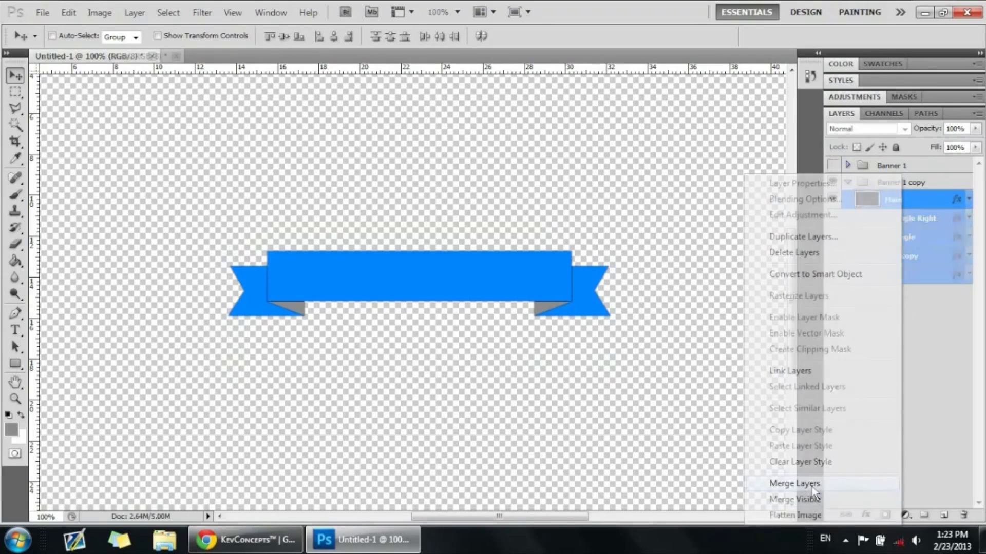
left_click(813, 485)
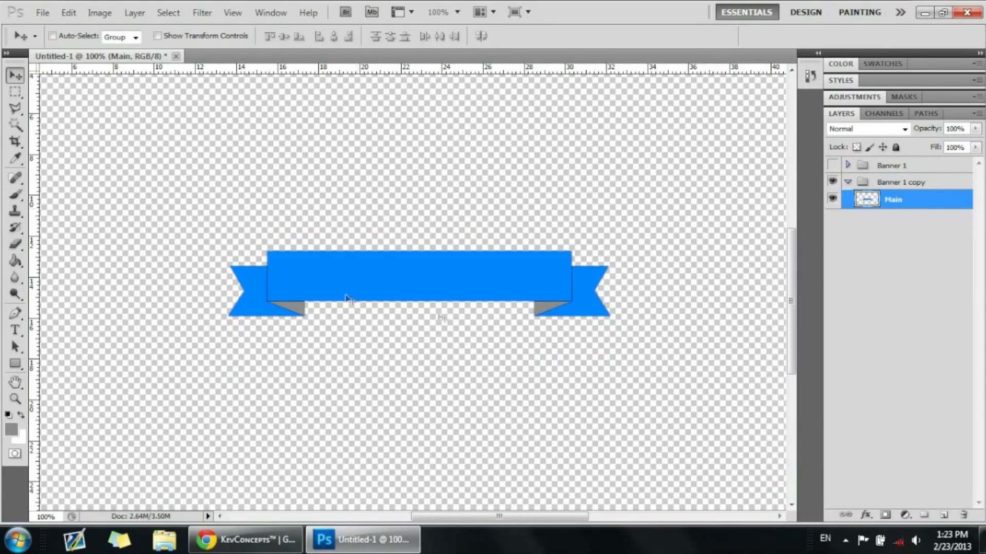
key("ctrl+minus")
key("ctrl+plus")
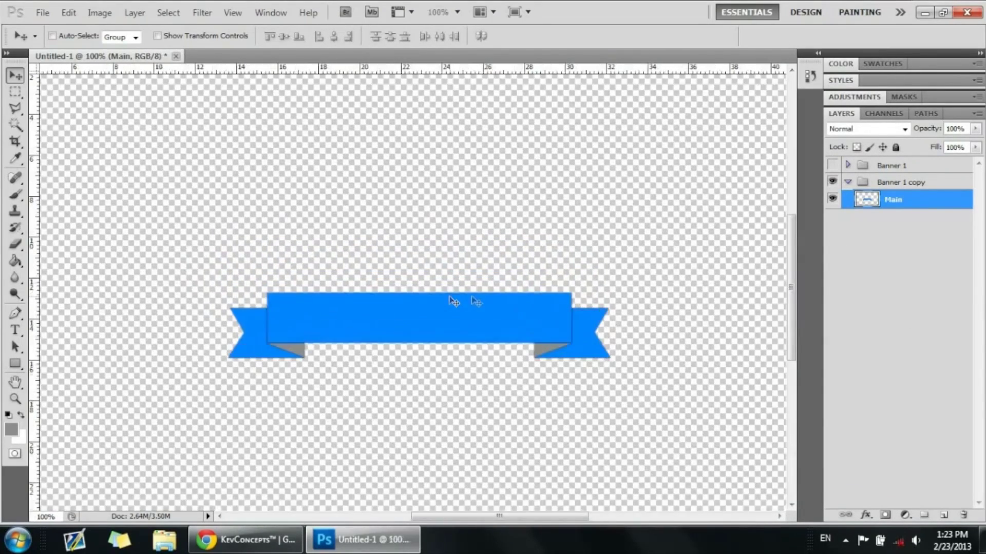
left_click_drag(440, 345, 432, 280)
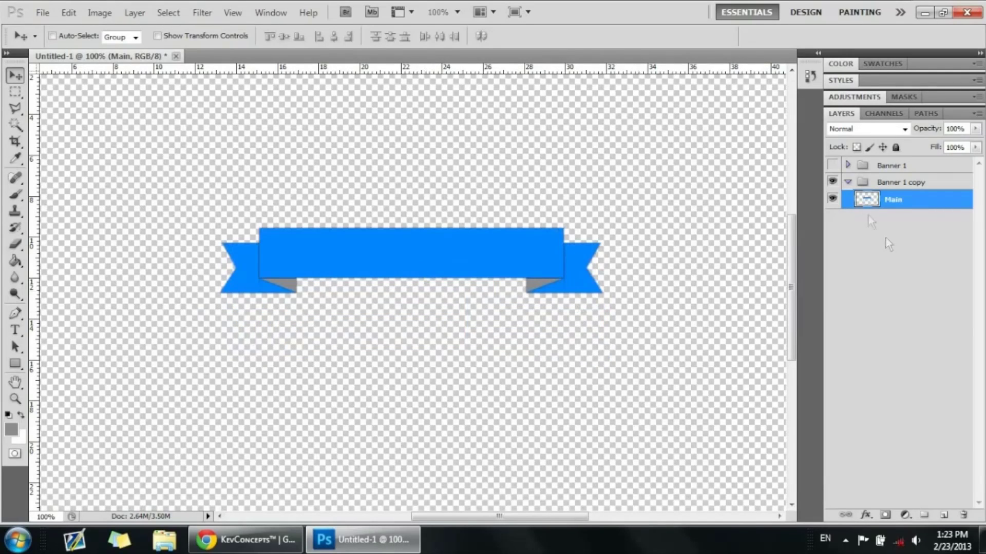
Take the merged Main layer out of the Banner 1 copy group and remove that group
left_click_drag(902, 186, 873, 201)
key("Delete")
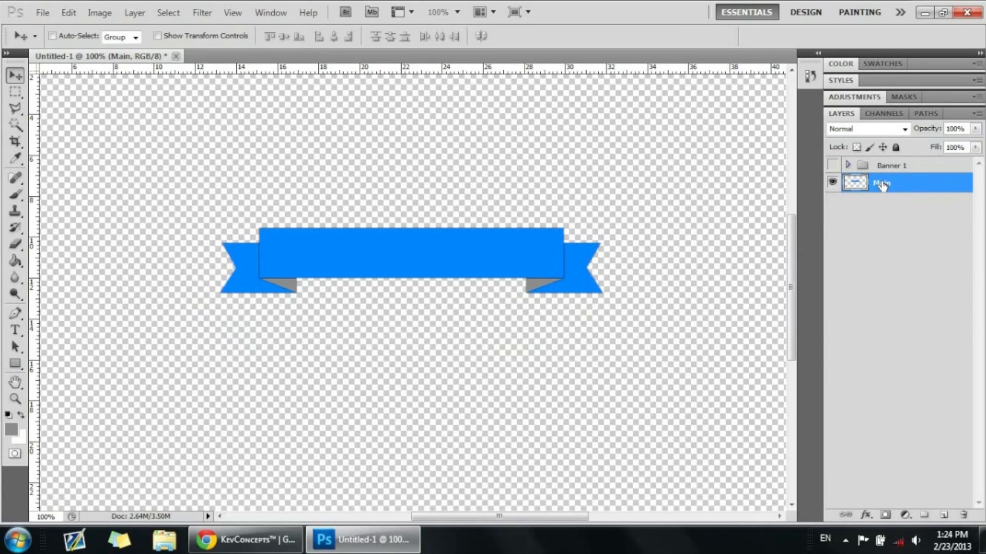
Rename the merged Main layer as Banner 2
double_click(880, 185)
type("Banner 2")
key("Return")
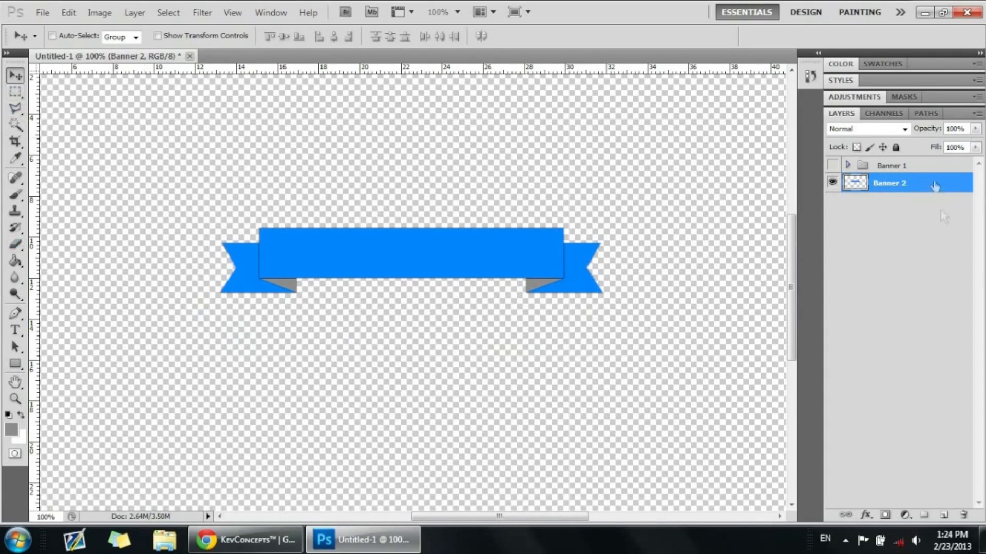
Free Transform Banner 2 to X 640.50 px, Y 316.50 px, add a vertical guide through its center, and apply the transformation
key("ctrl+t")
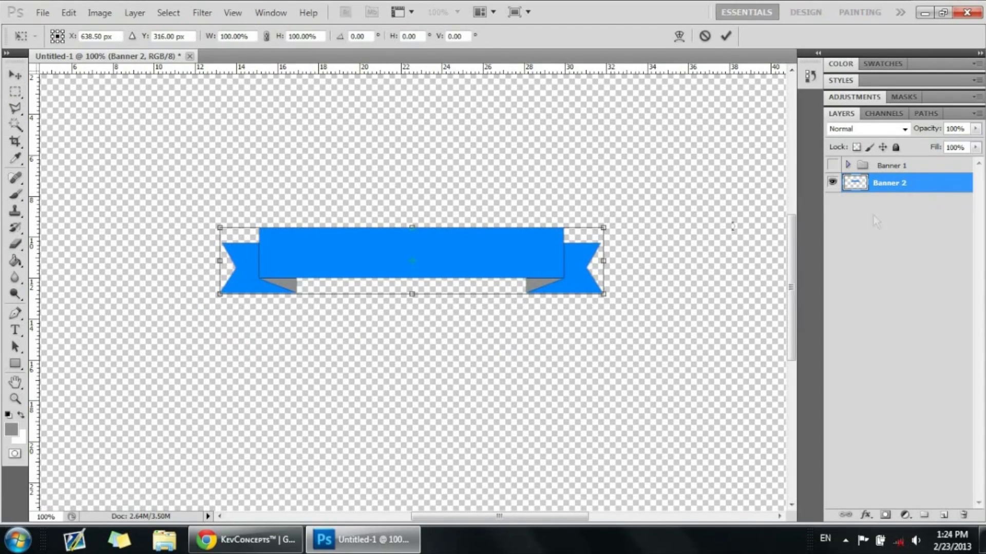
left_click_drag(434, 264, 437, 267)
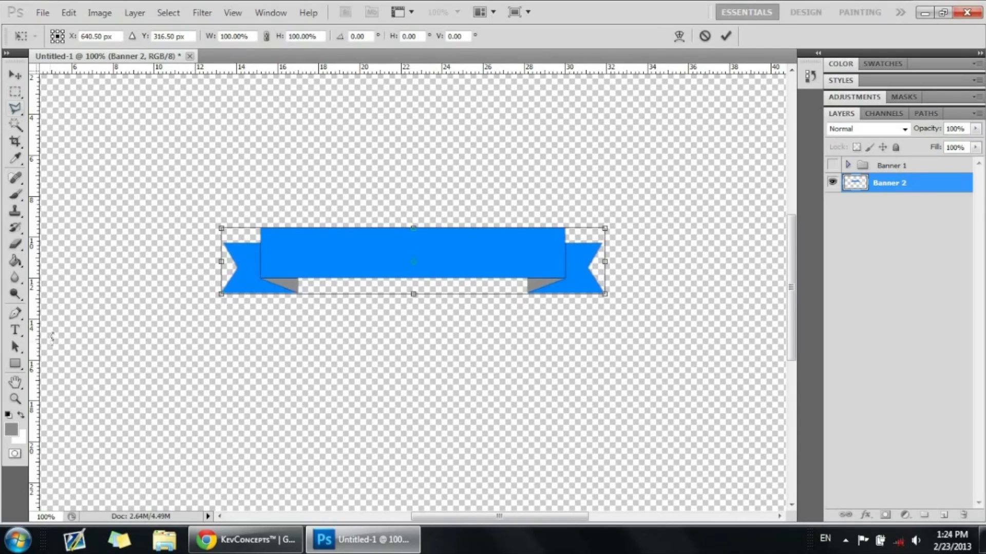
left_click_drag(35, 334, 413, 290)
left_click(15, 75)
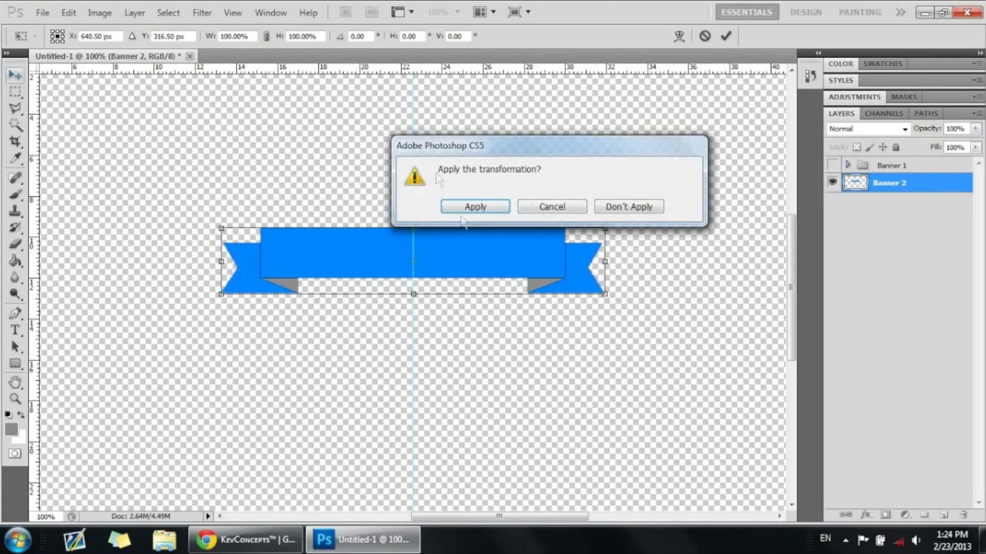
left_click(544, 206)
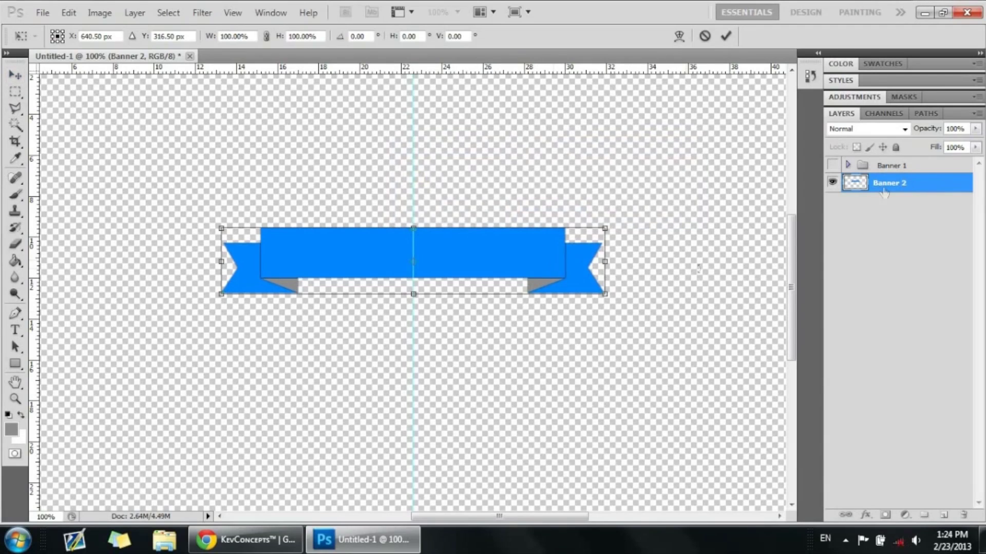
key("Return")
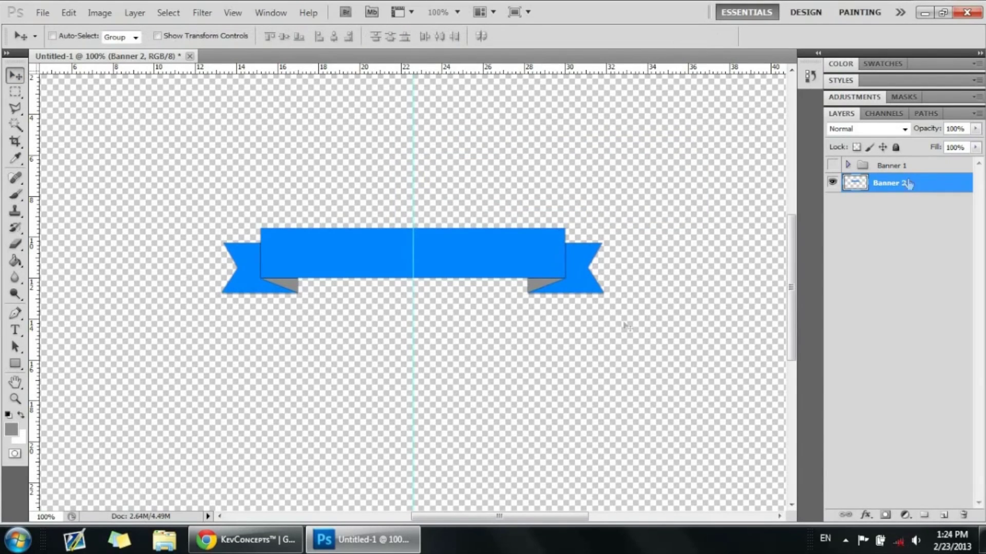
Delete the half of Banner 2 to the right of the center guide, deselect, and remove the guide
scroll(516, 297, "down", 2)
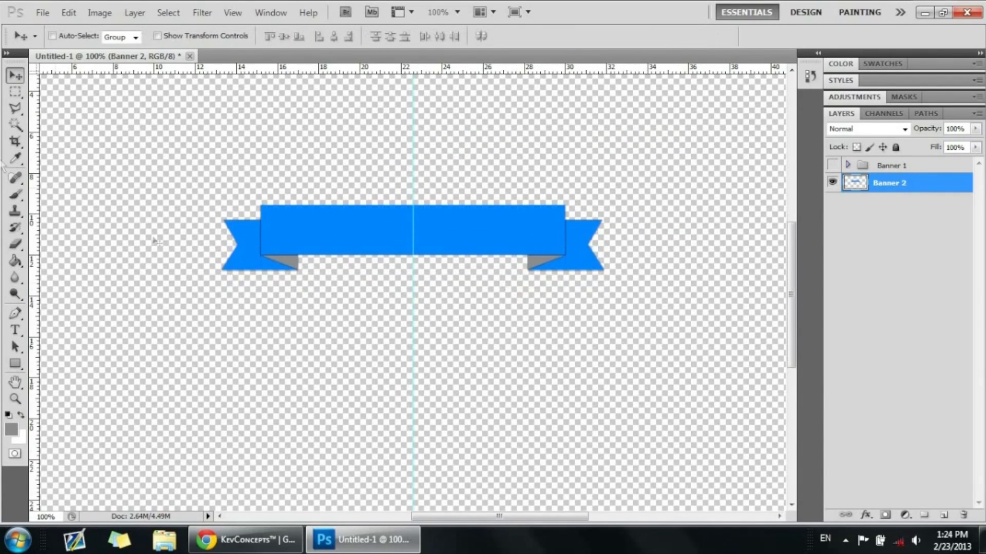
left_click(19, 91)
left_click(51, 99)
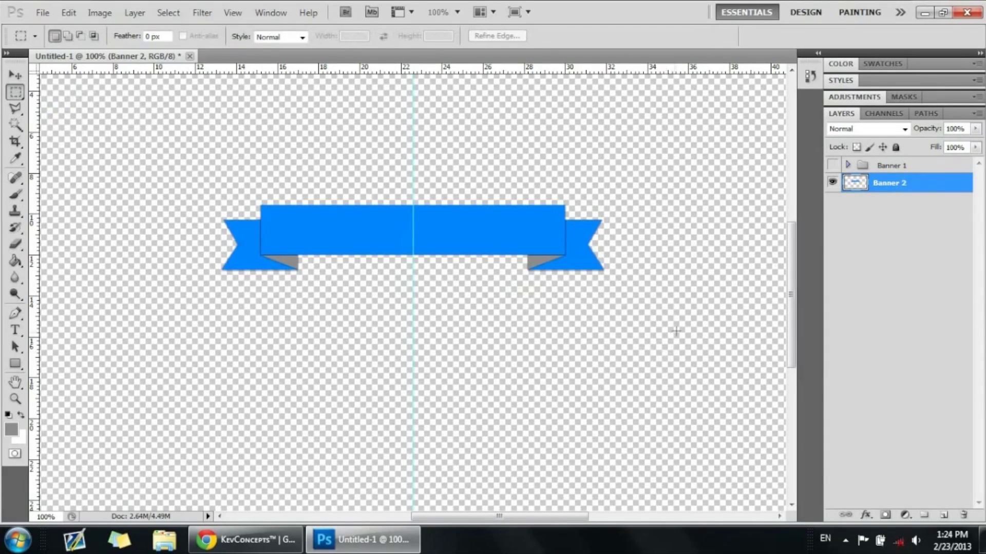
left_click_drag(524, 184, 417, 163)
key("Delete")
key("ctrl+d")
left_click(16, 76)
left_click_drag(415, 277, 34, 261)
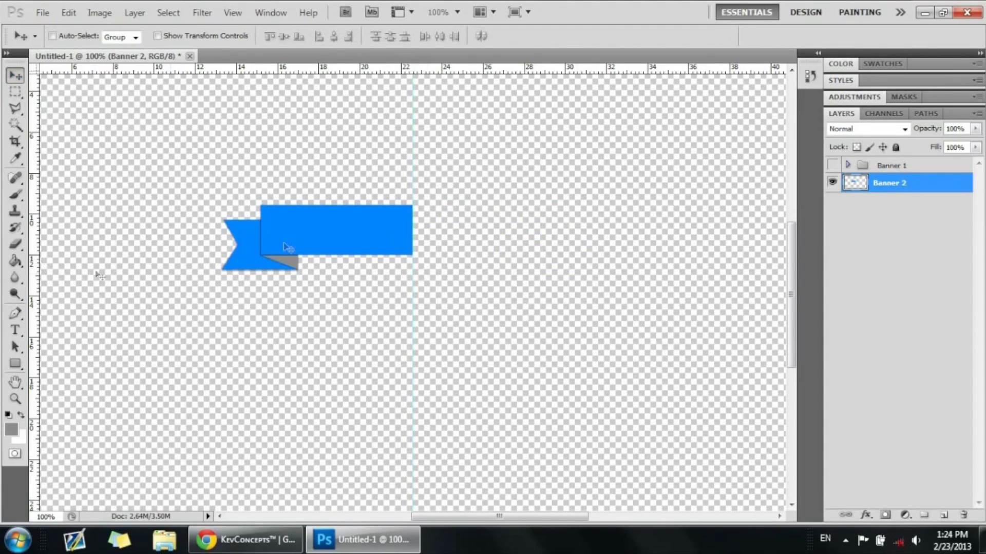
Start a custom Warp on the remaining half of Banner 2 and bend its notched end downward
left_click_drag(472, 515, 460, 516)
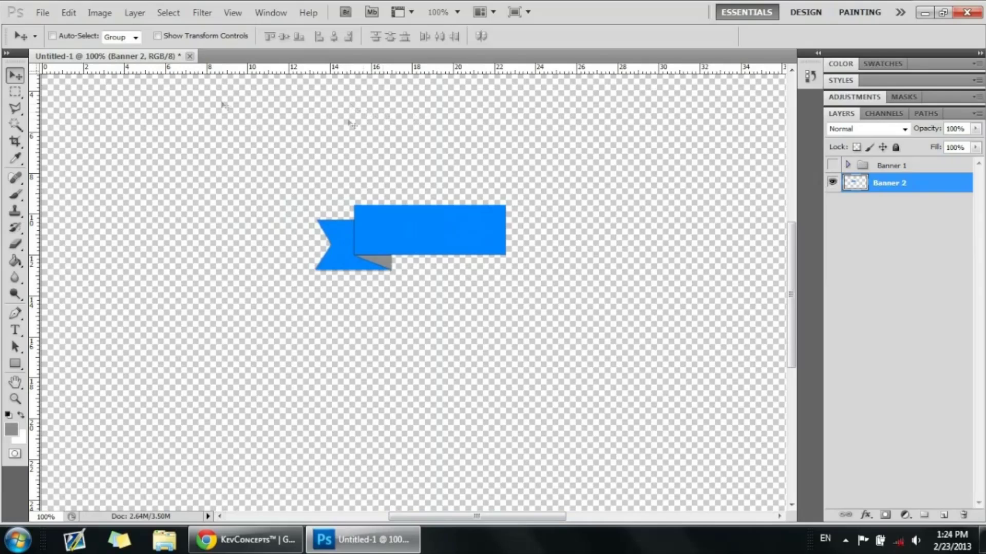
left_click(100, 13)
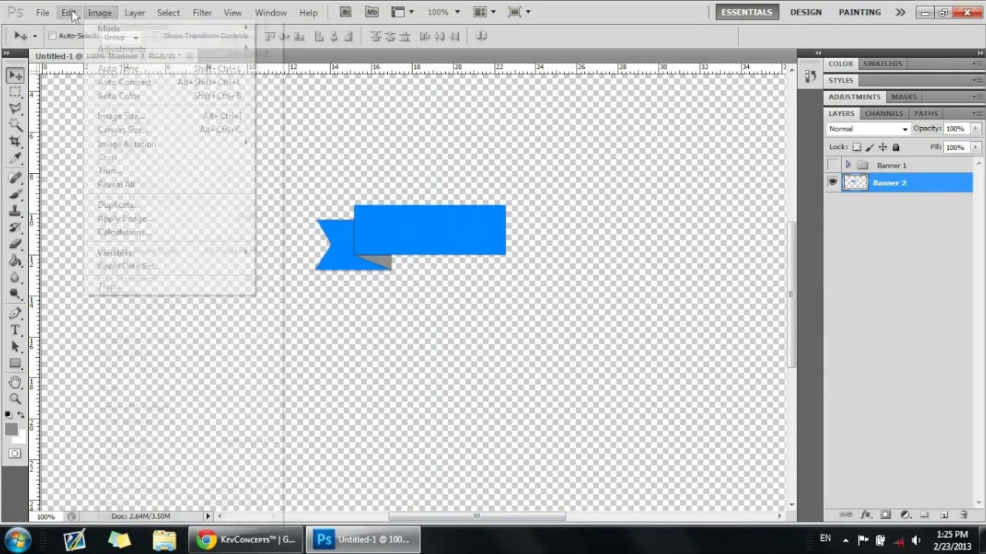
mouse_move(69, 12)
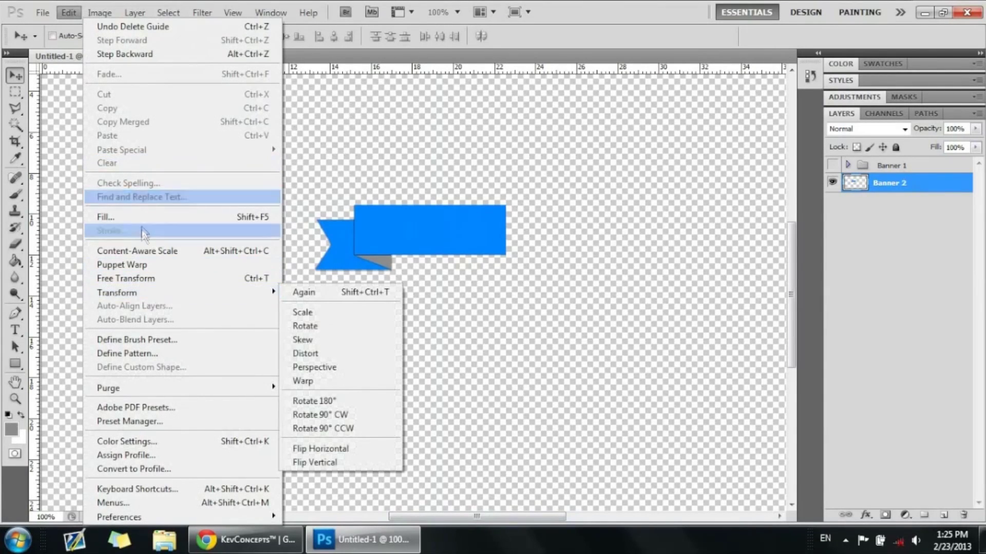
mouse_move(228, 297)
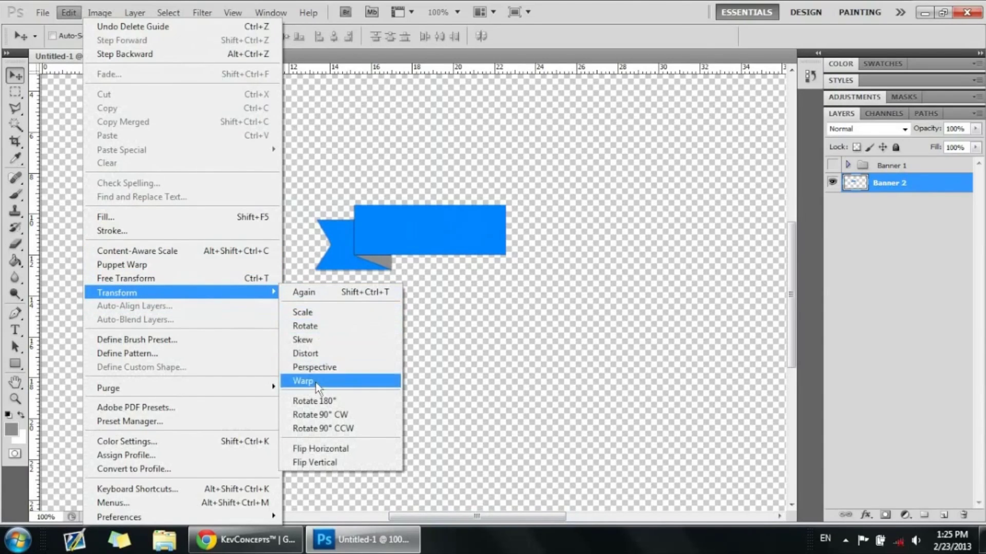
left_click(303, 381)
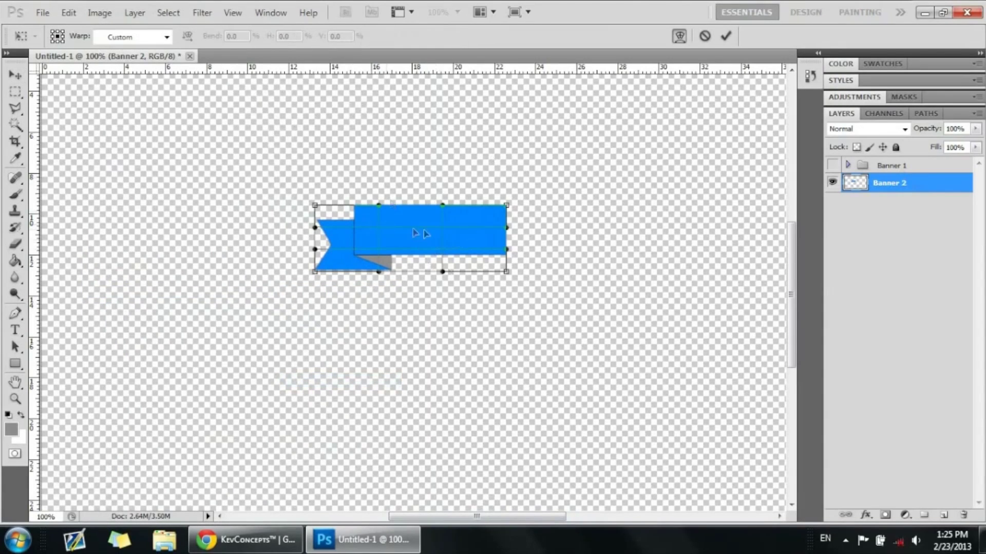
scroll(428, 235, "up", 1)
scroll(799, 248, "down", 1)
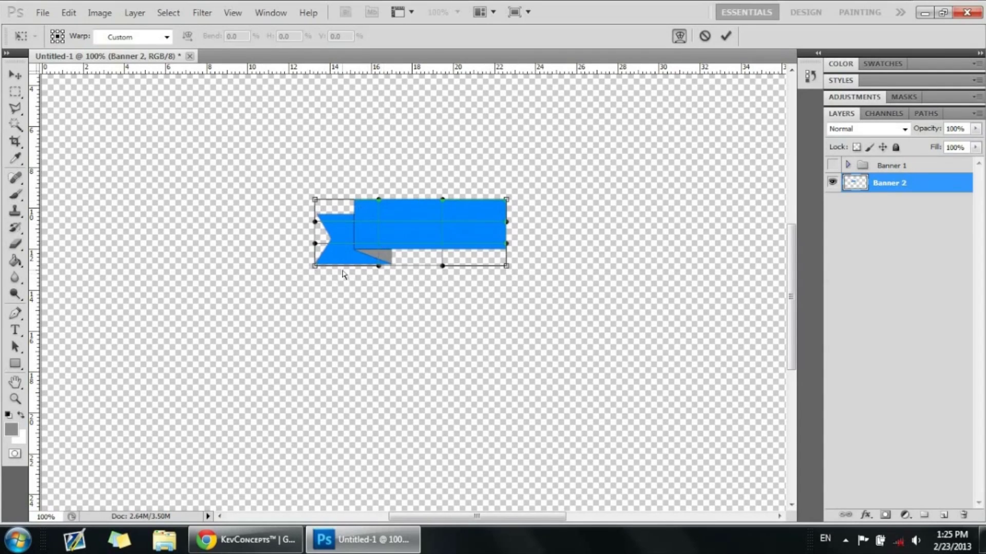
left_click_drag(386, 256, 389, 263)
key("ctrl+z")
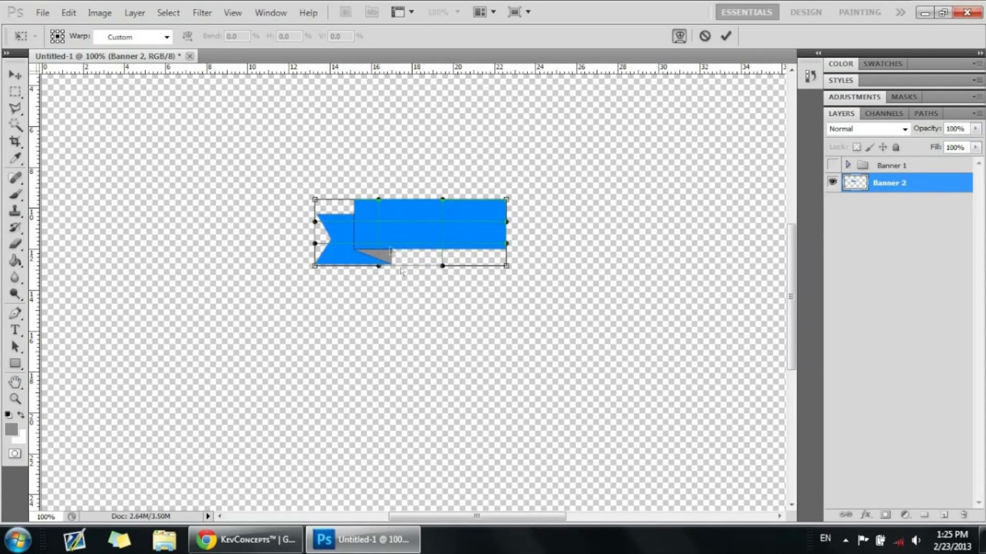
left_click_drag(326, 264, 324, 284)
mouse_move(320, 228)
left_mouse_down()
mouse_move(319, 211)
mouse_move(321, 234)
left_mouse_up()
left_click_drag(314, 200, 302, 222)
left_click(285, 544)
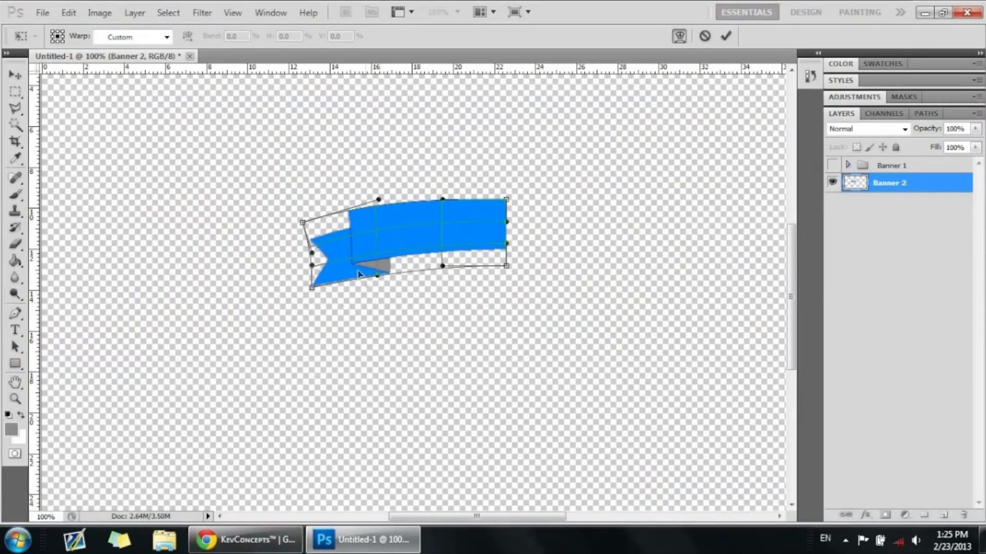
mouse_move(357, 258)
left_mouse_down()
mouse_move(320, 257)
mouse_move(310, 289)
left_mouse_up()
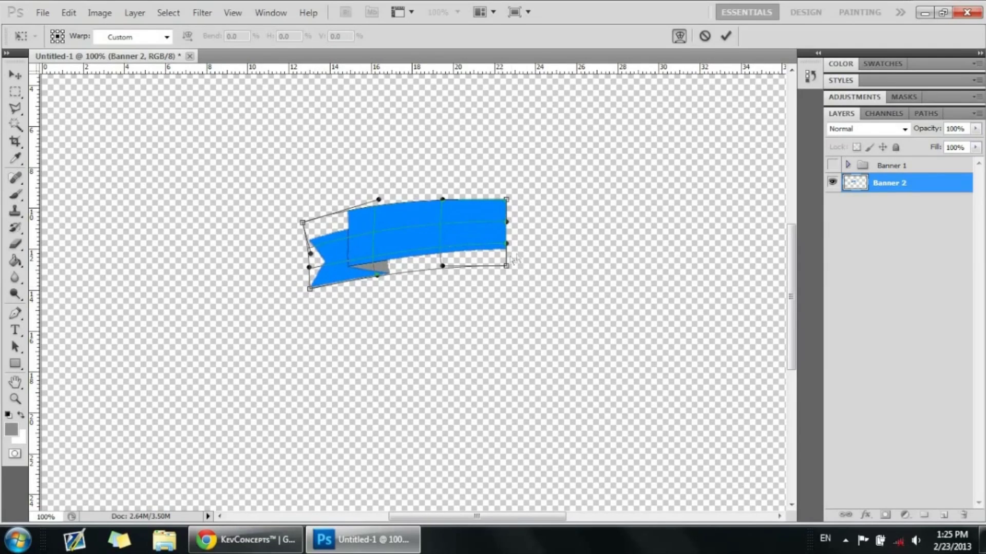
Reshape the warp so the half banner's lower and upper edges arch upward and its straight-cut end rises slightly
left_click_drag(411, 260, 412, 248)
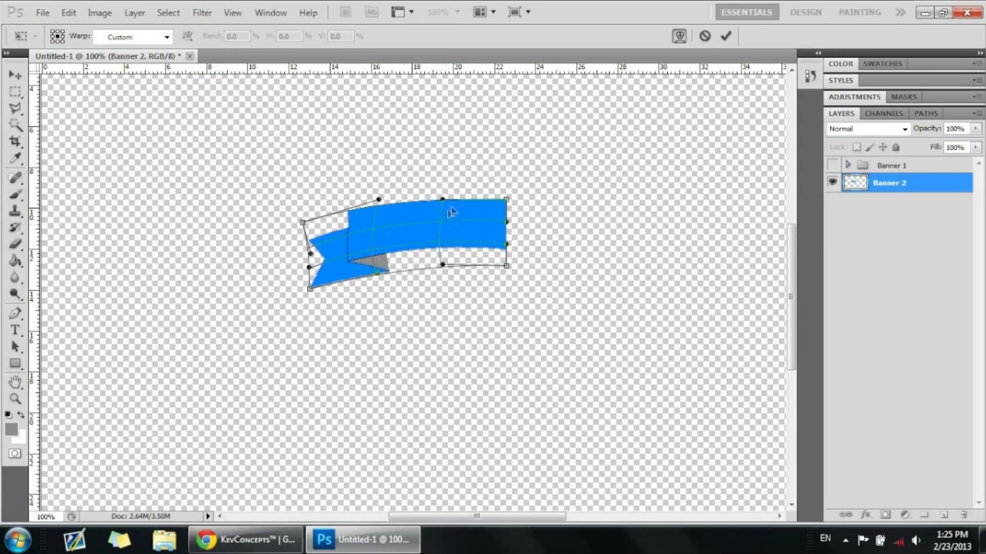
left_click_drag(436, 207, 440, 202)
left_click_drag(354, 230, 298, 226)
left_click_drag(402, 207, 400, 213)
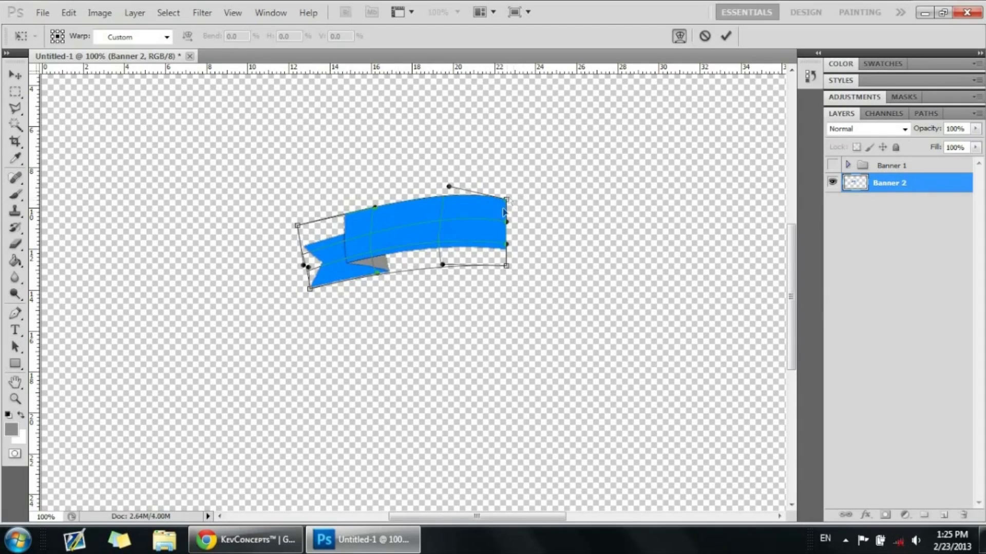
left_click_drag(471, 208, 476, 211)
left_click_drag(507, 204, 507, 198)
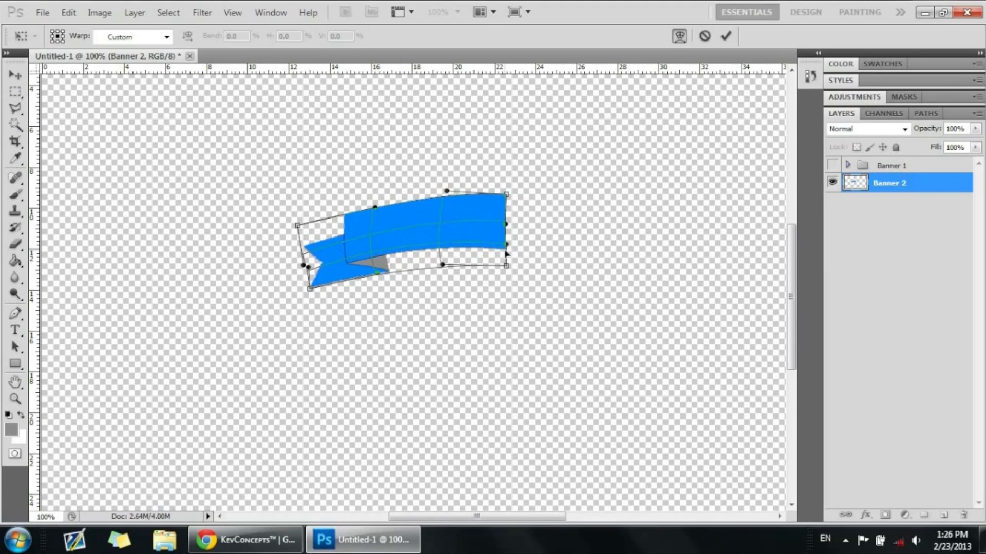
Fine-tune the warp at the straight-cut end, upper edge and fold, and apply it to Banner 2
left_click_drag(502, 242, 509, 271)
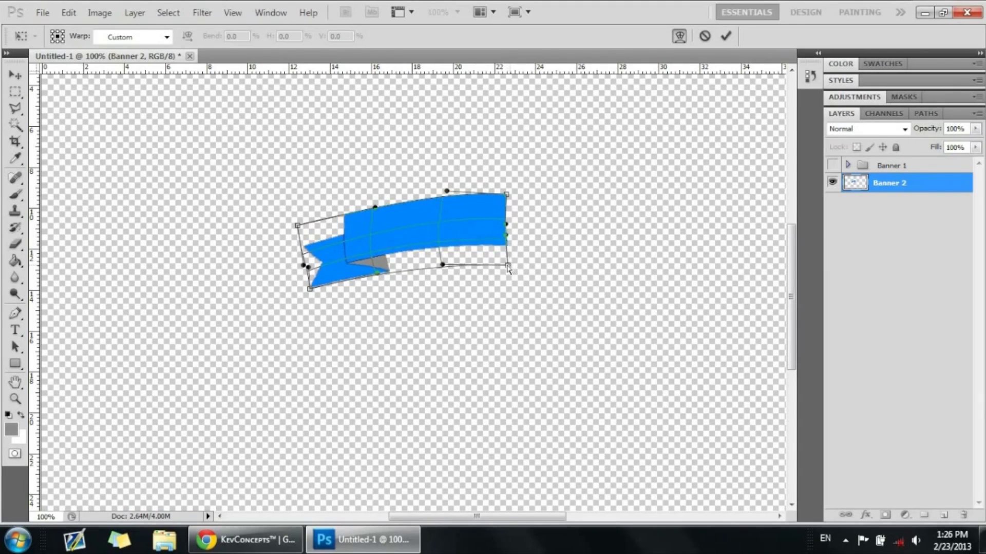
left_click_drag(505, 229, 506, 229)
left_click_drag(395, 242, 399, 213)
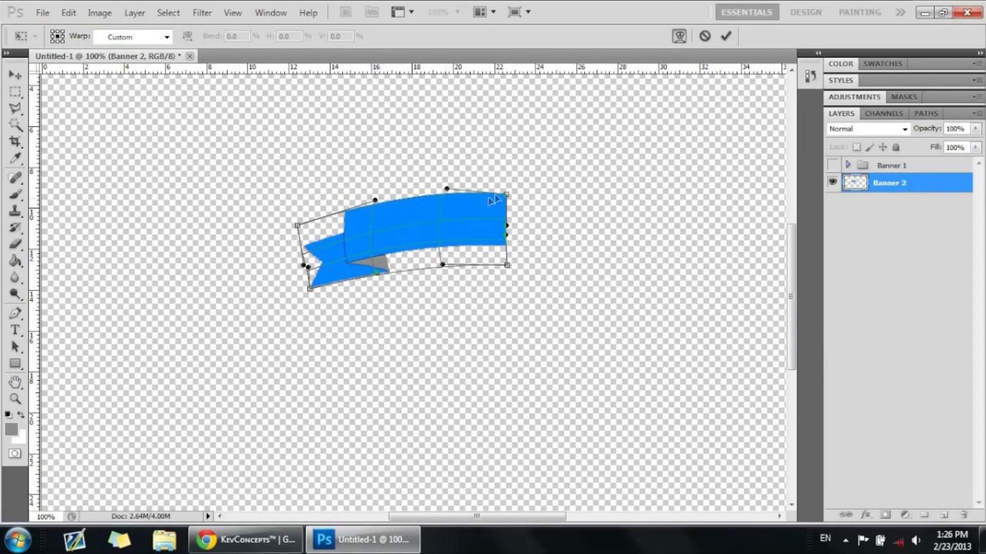
left_click_drag(353, 249, 354, 252)
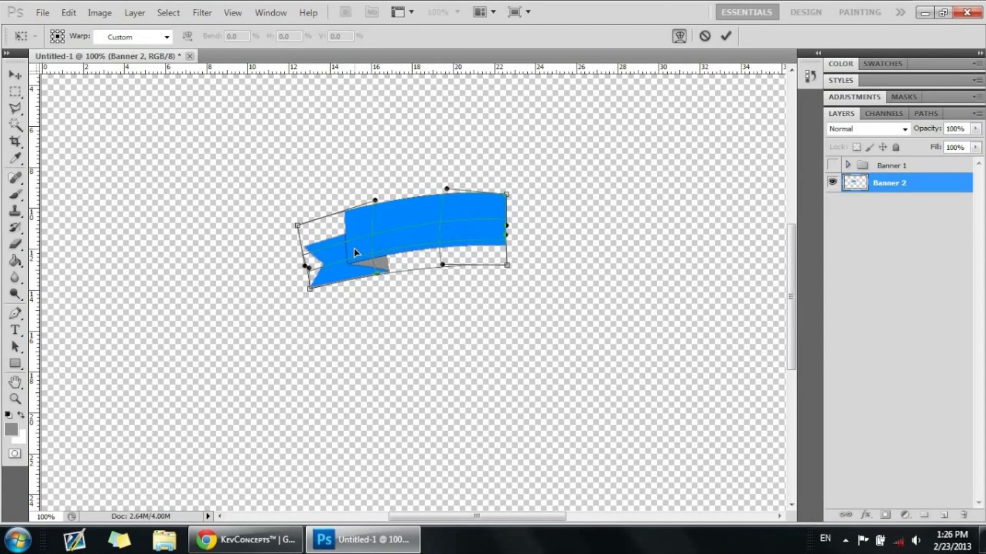
key("Return")
Duplicate the warped half banner and flip the copy horizontally, joining it to the original as a full arched banner
left_click_drag(433, 275, 565, 285)
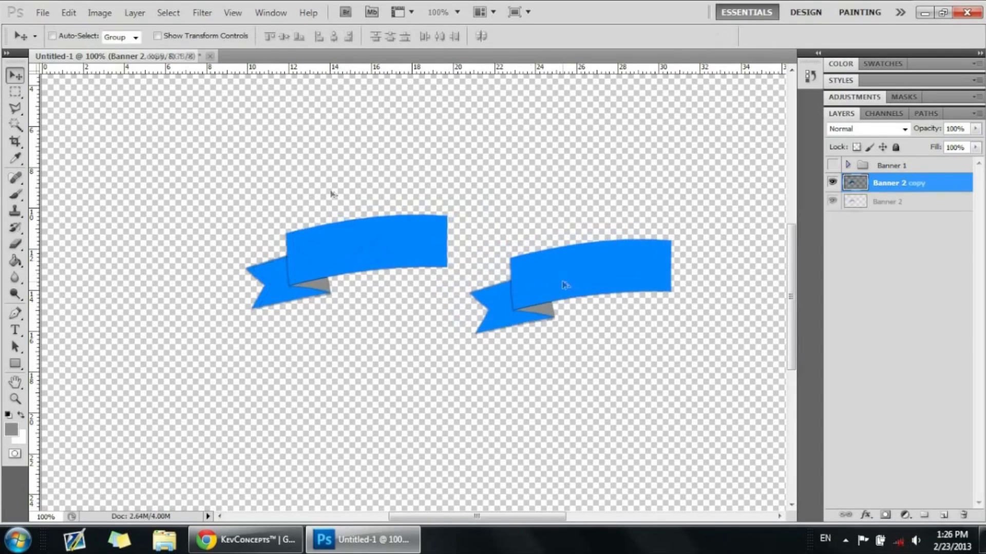
left_click(68, 12)
mouse_move(134, 297)
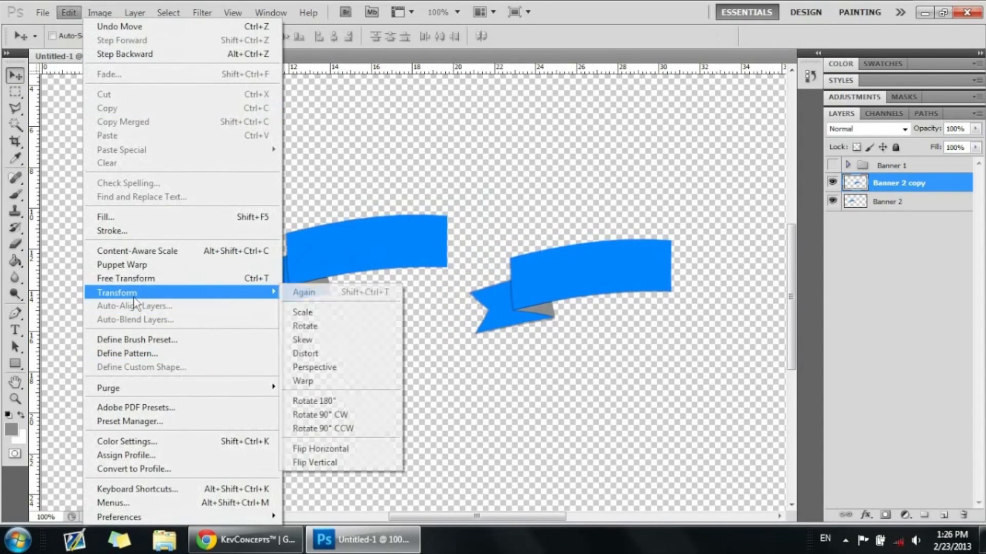
left_click(329, 448)
left_click_drag(561, 275, 514, 257)
Merge the flipped copy down into Banner 2 and move the arched banner to the lower part of the canvas
right_click(883, 176)
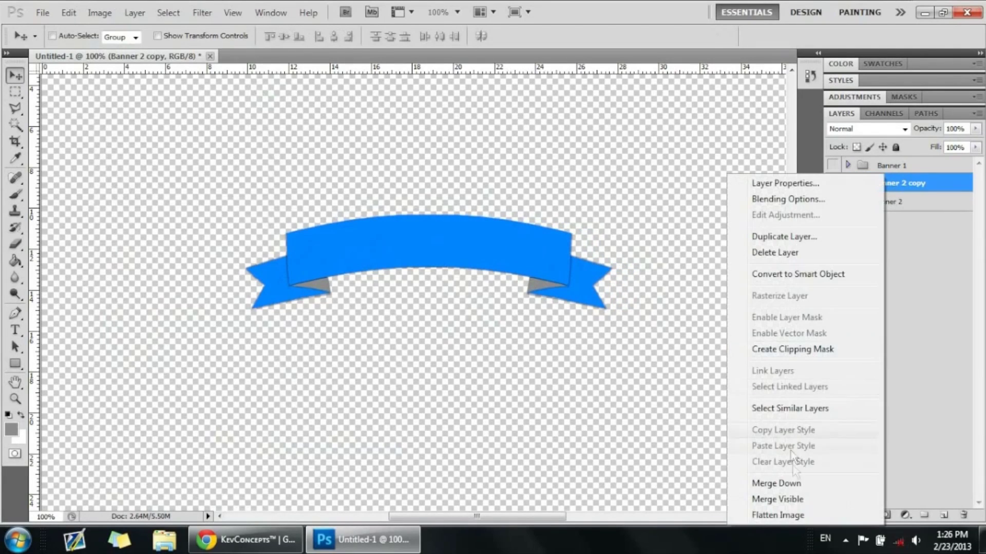
left_click(801, 483)
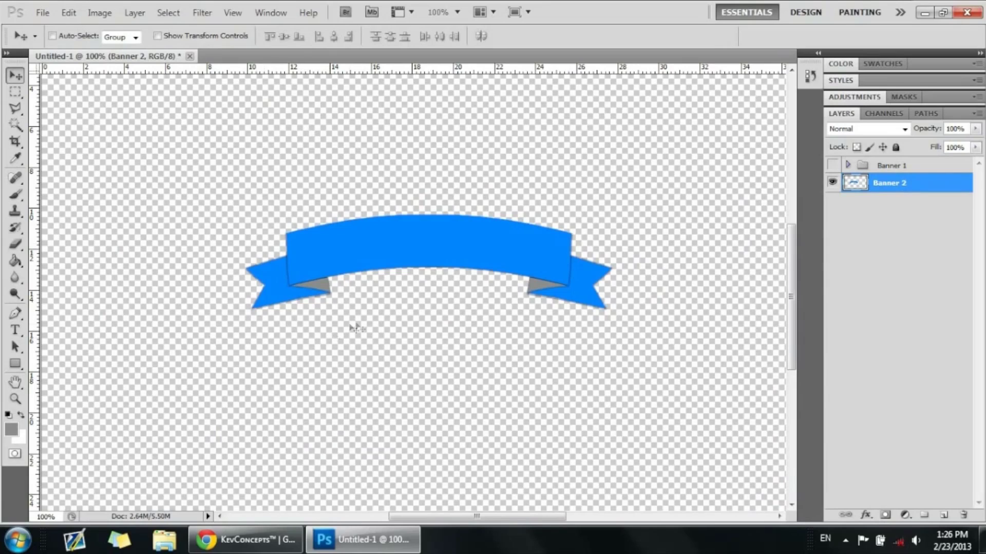
key("ctrl+minus")
left_click_drag(450, 287, 544, 371)
Show the Banner 1 group and spread the banners apart, with Banner 1 toward the left and Banner 2 toward the right
left_click(832, 165)
left_click(896, 165)
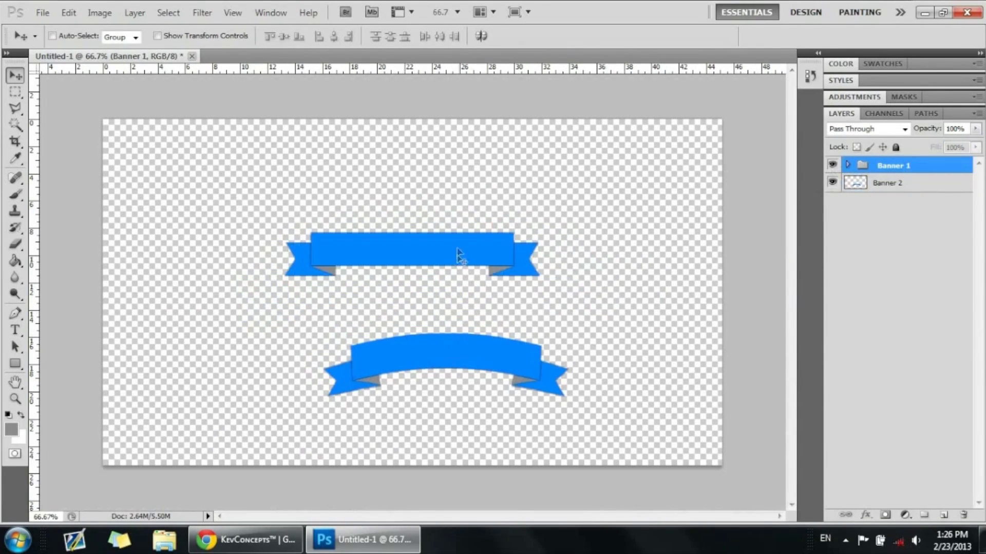
left_click_drag(387, 249, 298, 242)
left_click(909, 184)
left_click_drag(582, 343, 612, 346)
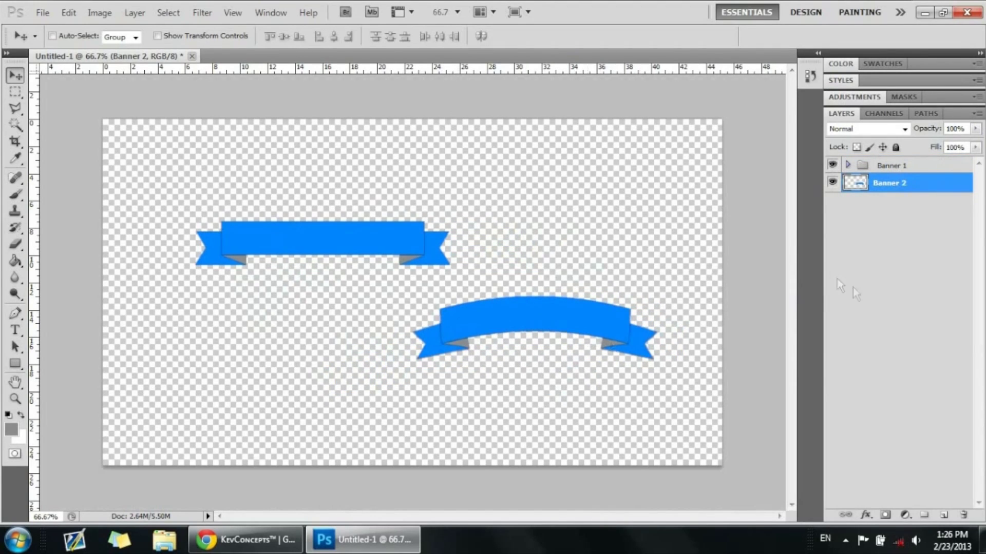
Move Banner 1 slightly down and left and raise Banner 2 beside it at the same height
left_click_drag(549, 330, 562, 331)
left_click(890, 165)
left_click_drag(406, 255, 388, 270)
left_click(869, 187)
left_click_drag(590, 332, 624, 270)
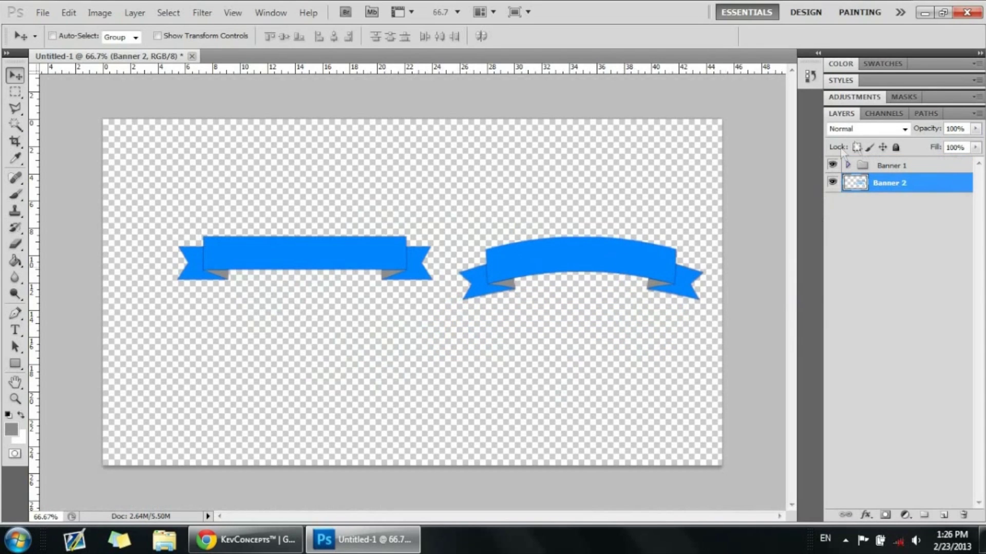
Shift the Banner 1 group slightly lower and farther toward the canvas's left edge
left_click(856, 168)
left_click_drag(357, 265, 349, 276)
key("shift+Left")
key("shift+Left")
key("shift+Left")
key("shift+Left")
key("shift+Left")
key("shift+Left")
key("shift+Left")
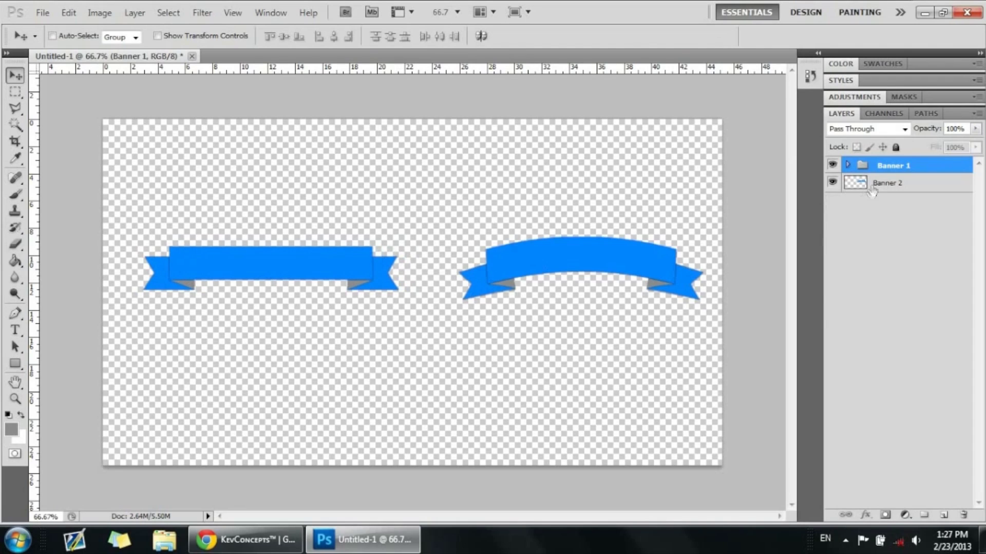
Move Banner 2 slightly down and nudge it left to balance it beside Banner 1
left_click(888, 183)
left_click_drag(488, 328, 472, 334)
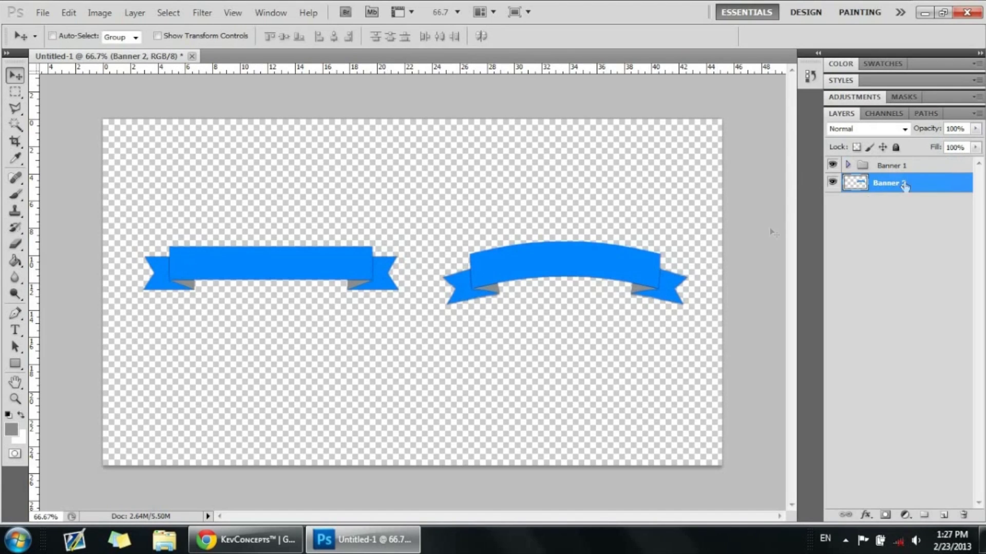
key("Left")
key("Left")
key("Left")
key("Left")
key("Left")
key("Left")
key("Left")
key("Left")
key("Left")
key("Left")
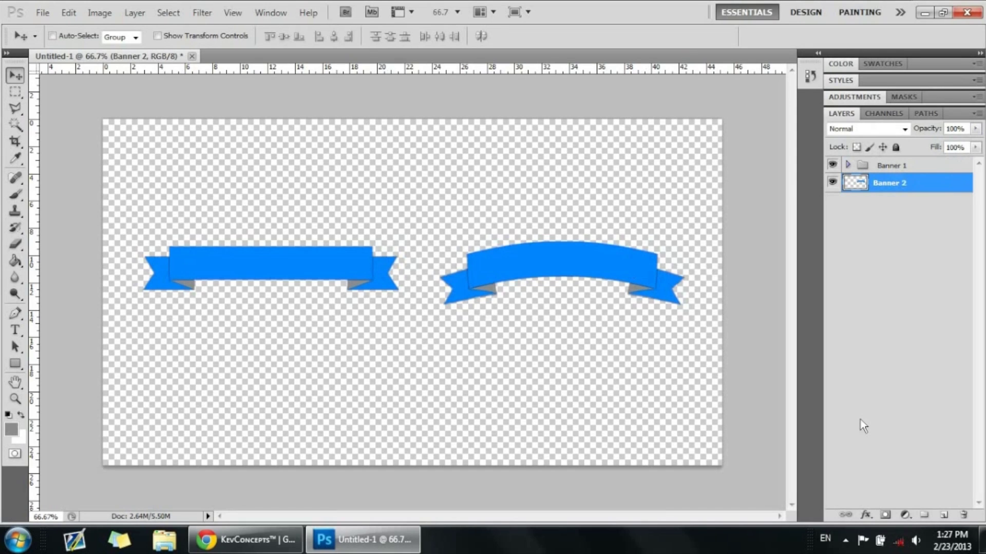
left_click(845, 539)
left_click(895, 401)
left_click(846, 540)
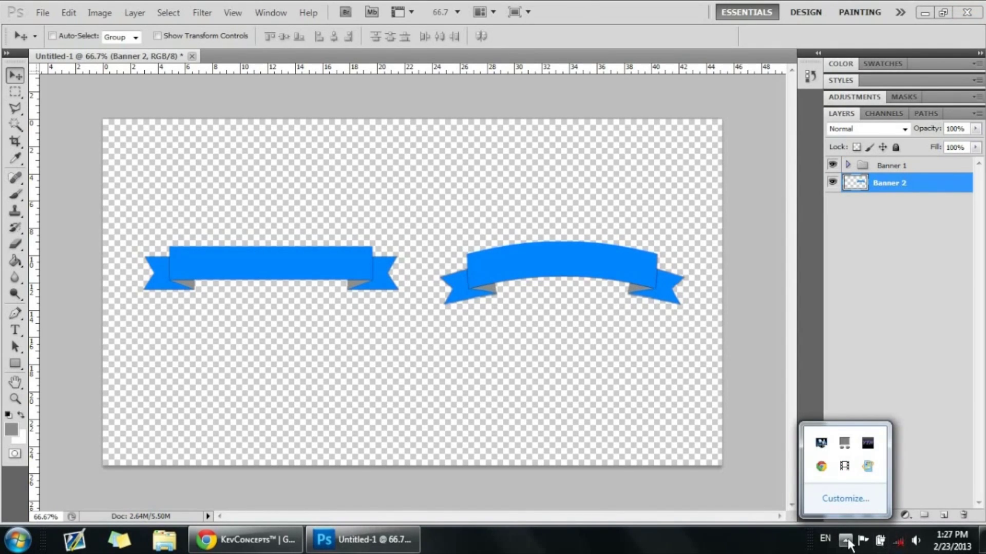